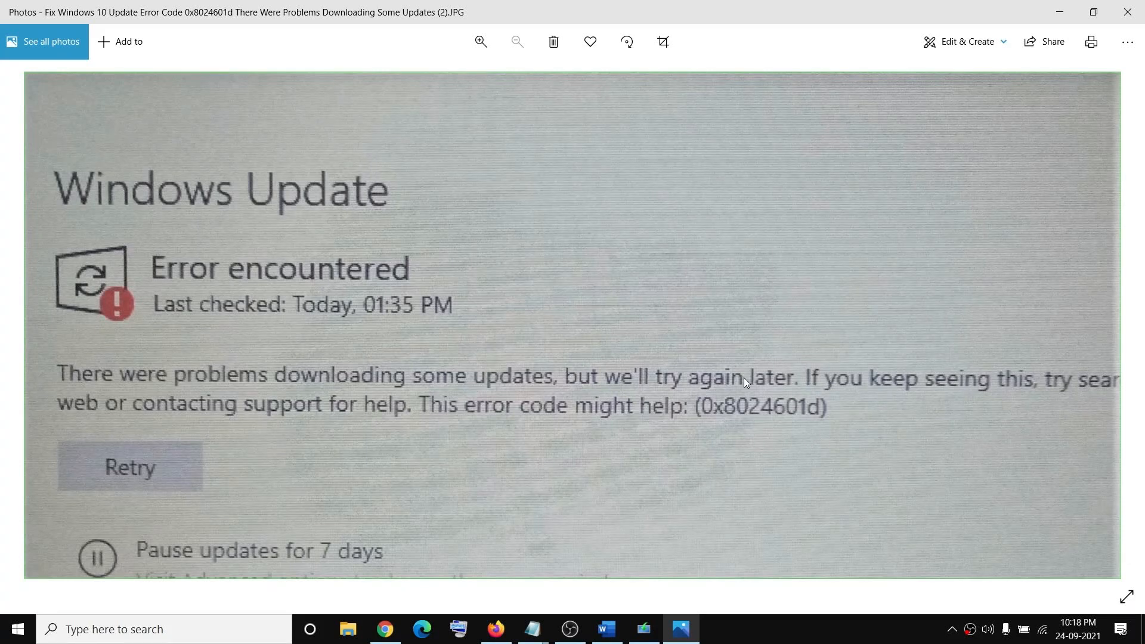
Step: Check step 1 in the Word document and run the Windows Update troubleshooter from the additional troubleshooters in Update & Security settings
click(606, 630)
drag(219, 373, 960, 376)
click(17, 630)
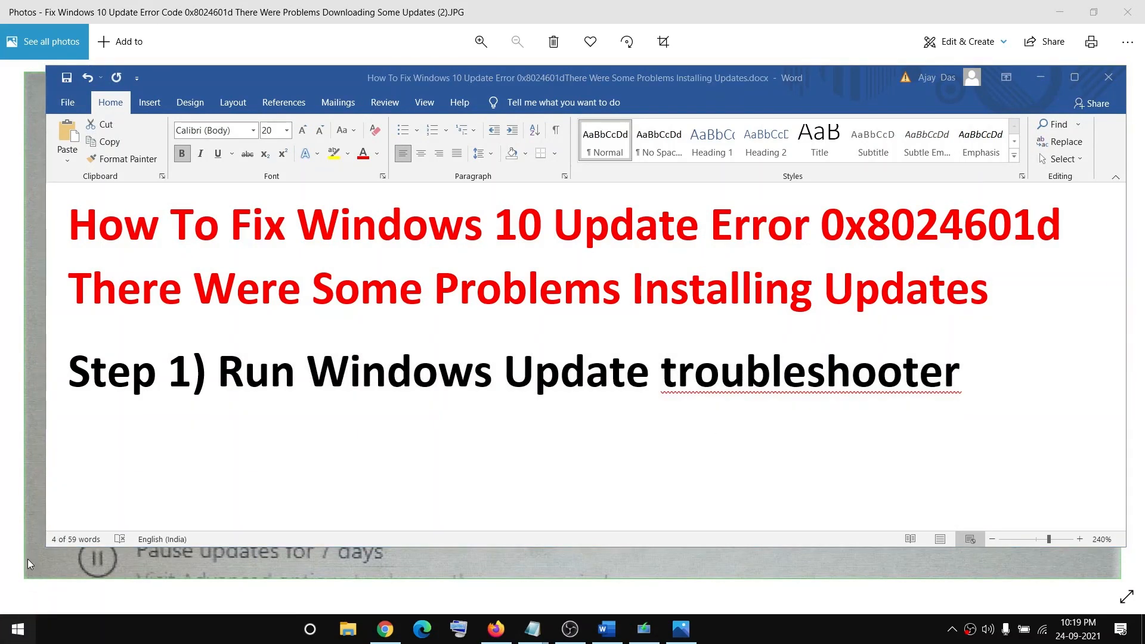
click(56, 561)
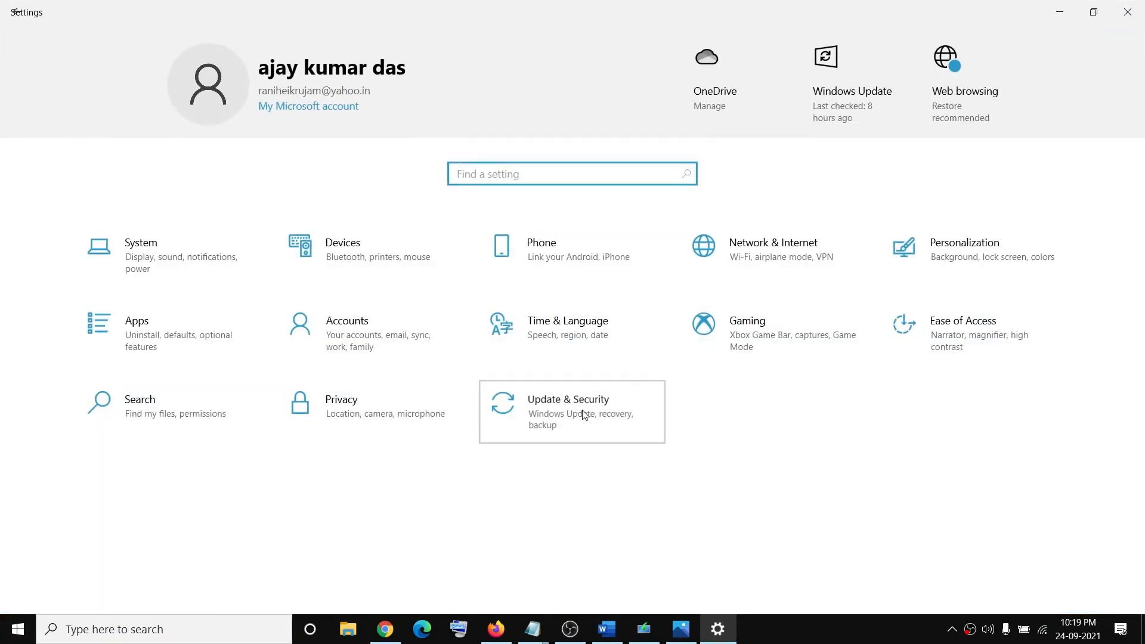
click(583, 415)
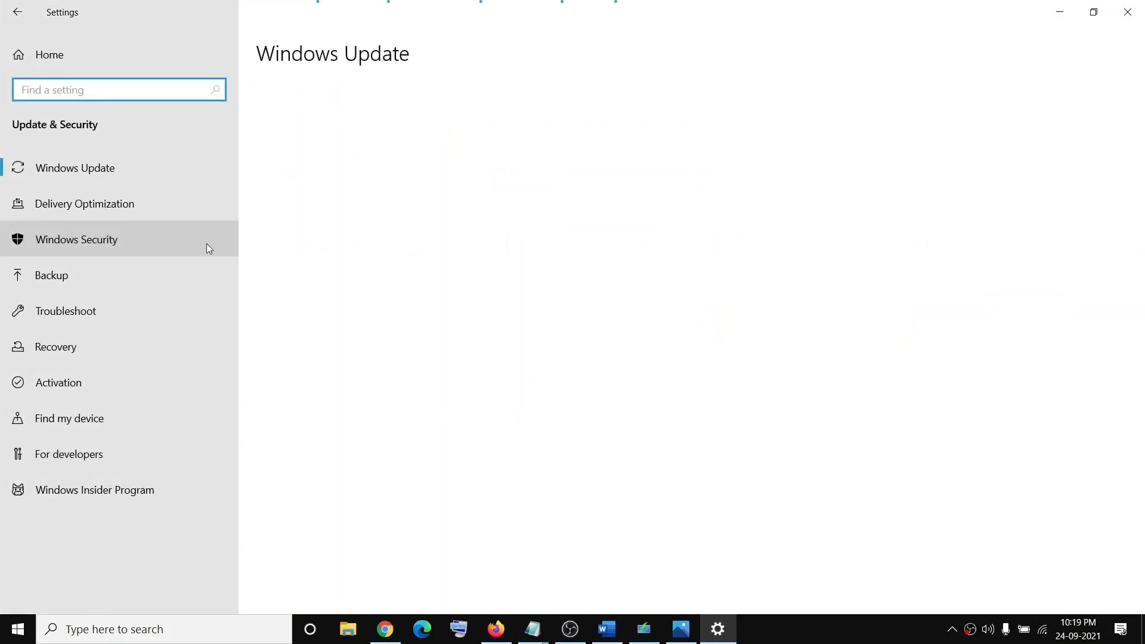
click(94, 323)
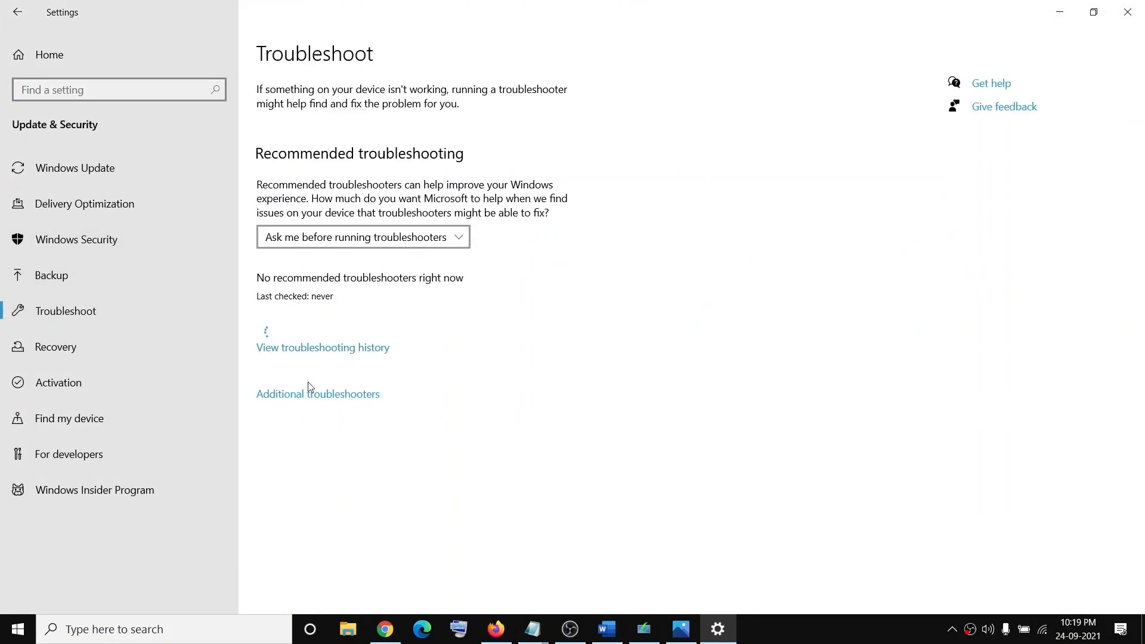
click(301, 396)
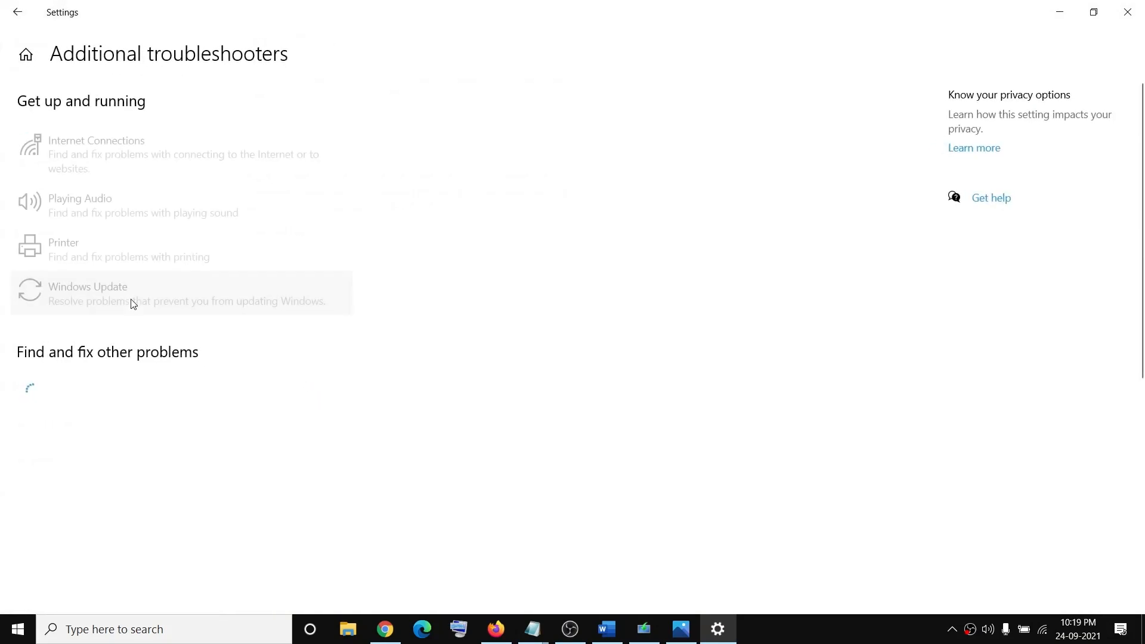
click(105, 295)
click(278, 341)
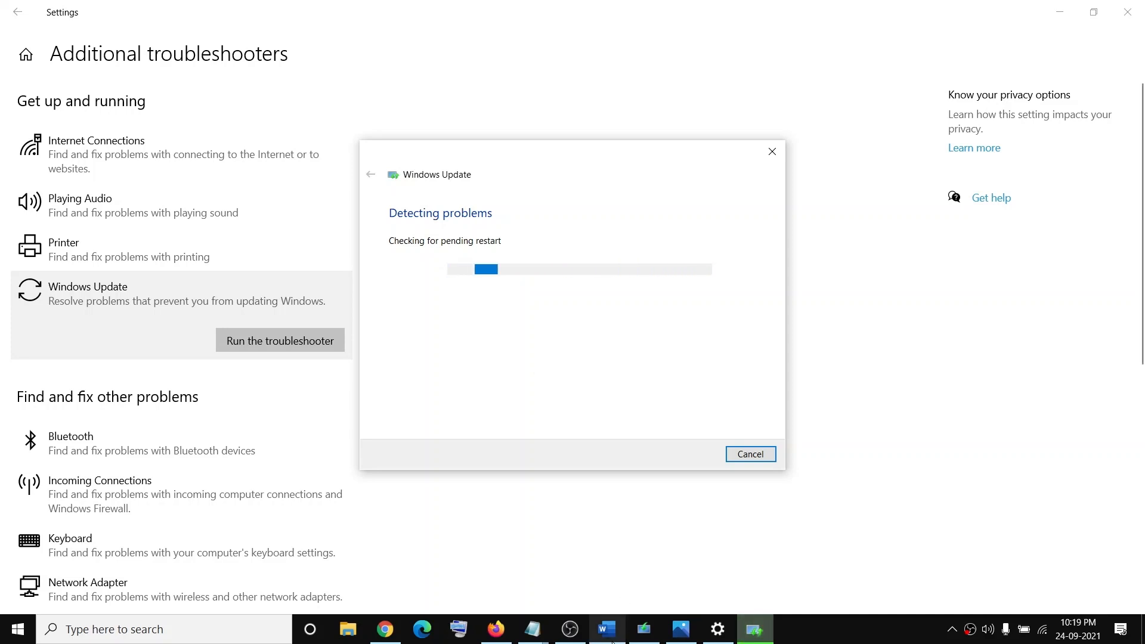
Step: Consult step 2 and its link in the Word document, then switch to Chrome at the article on resetting Windows update components
click(607, 629)
scroll(407, 385, down, 4)
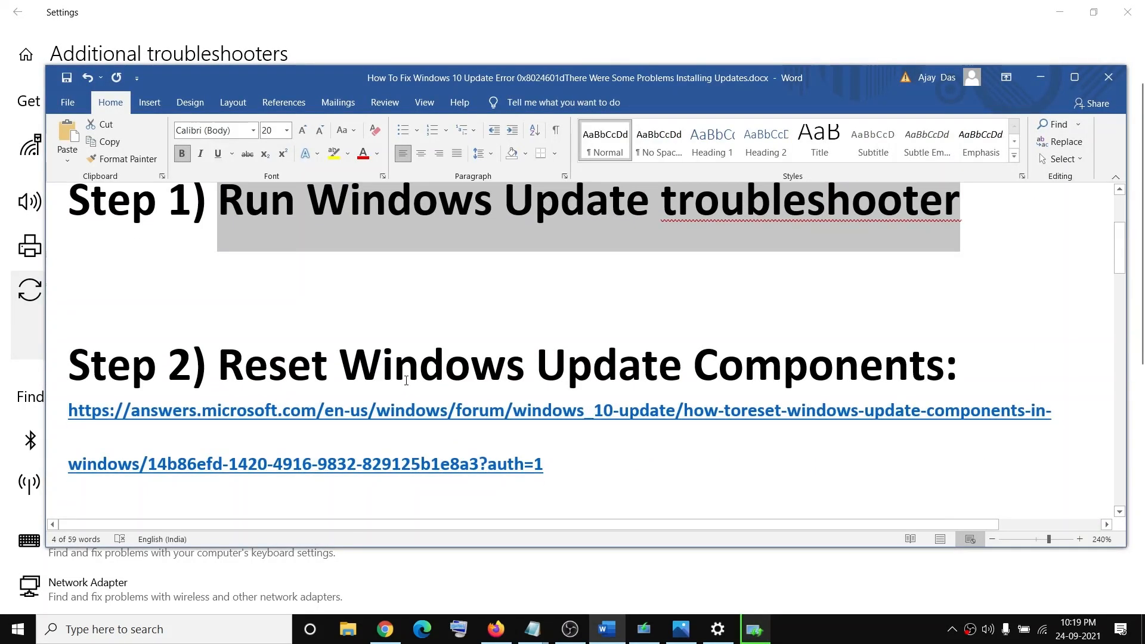
drag(238, 370, 939, 370)
drag(604, 467, 171, 422)
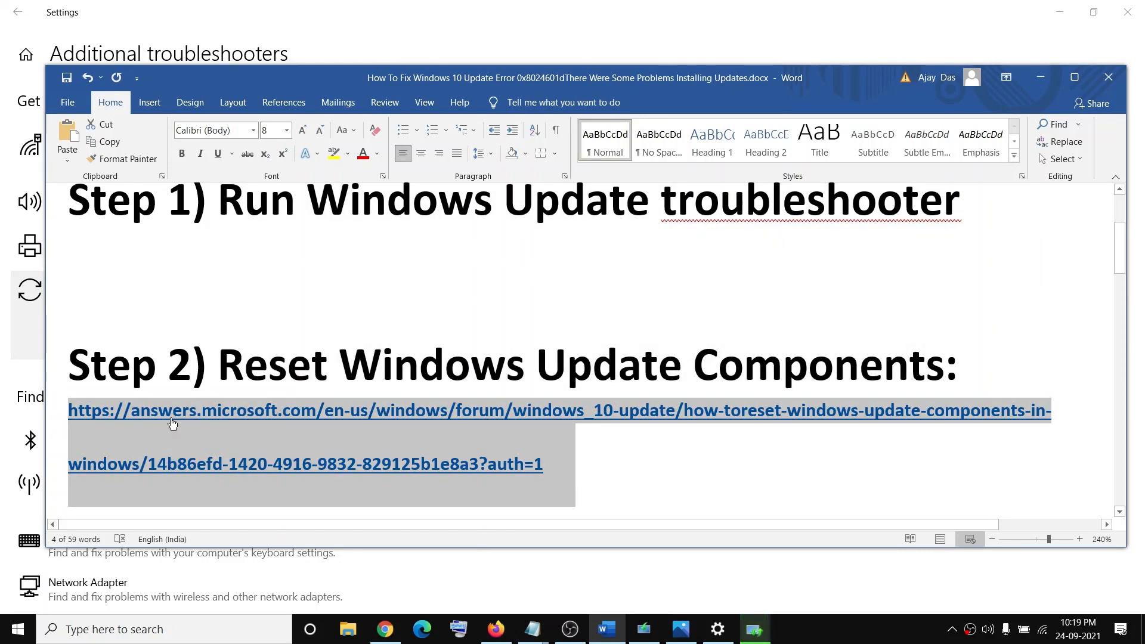
click(681, 495)
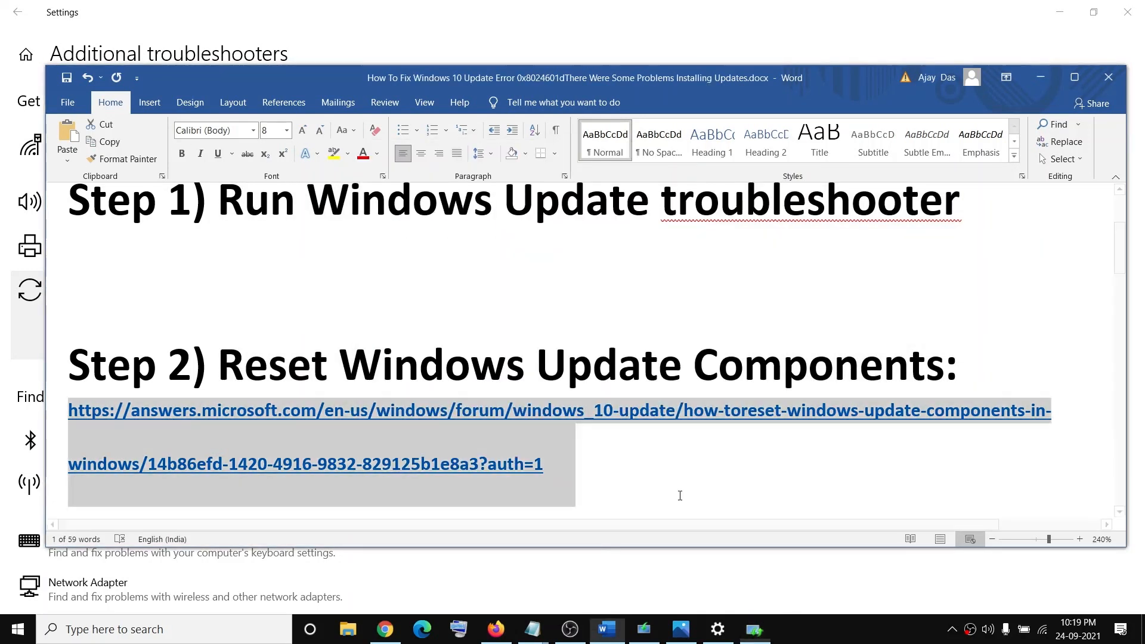
click(360, 631)
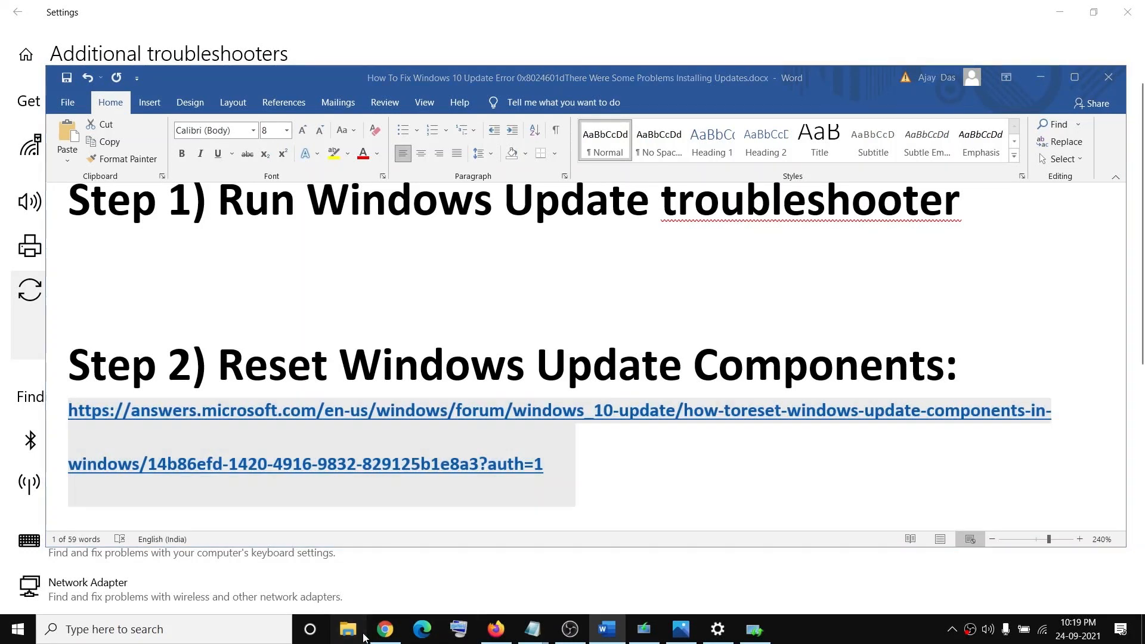
click(386, 630)
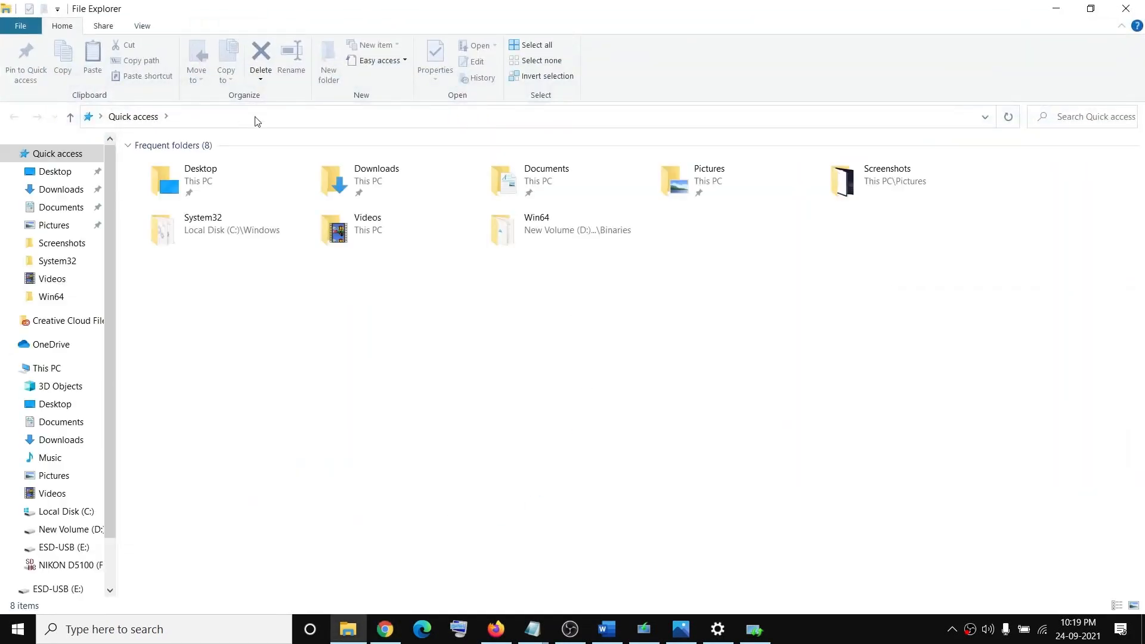
click(382, 628)
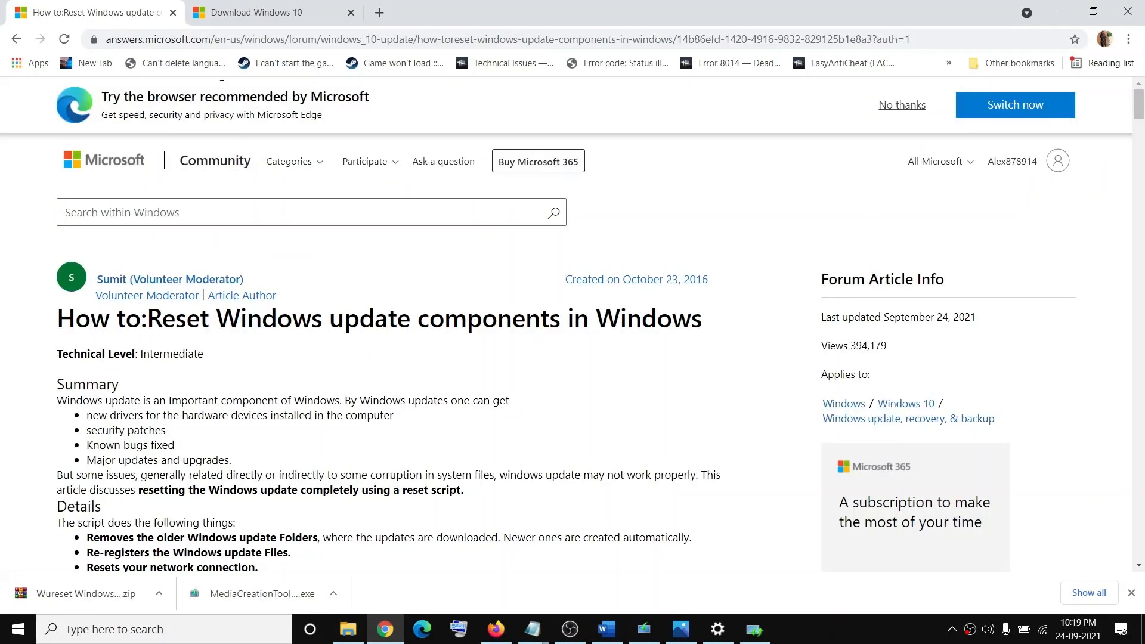
Step: Download the Windows update reset script for computers running Windows 10 and show the downloaded archive in its folder
scroll(404, 385, down, 8)
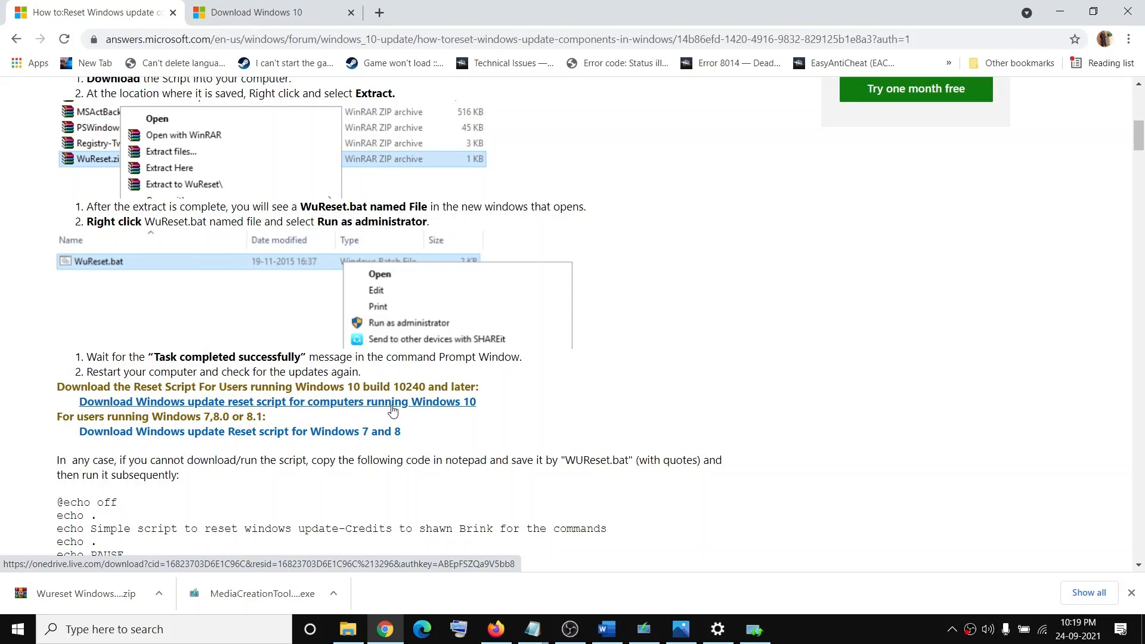
click(342, 407)
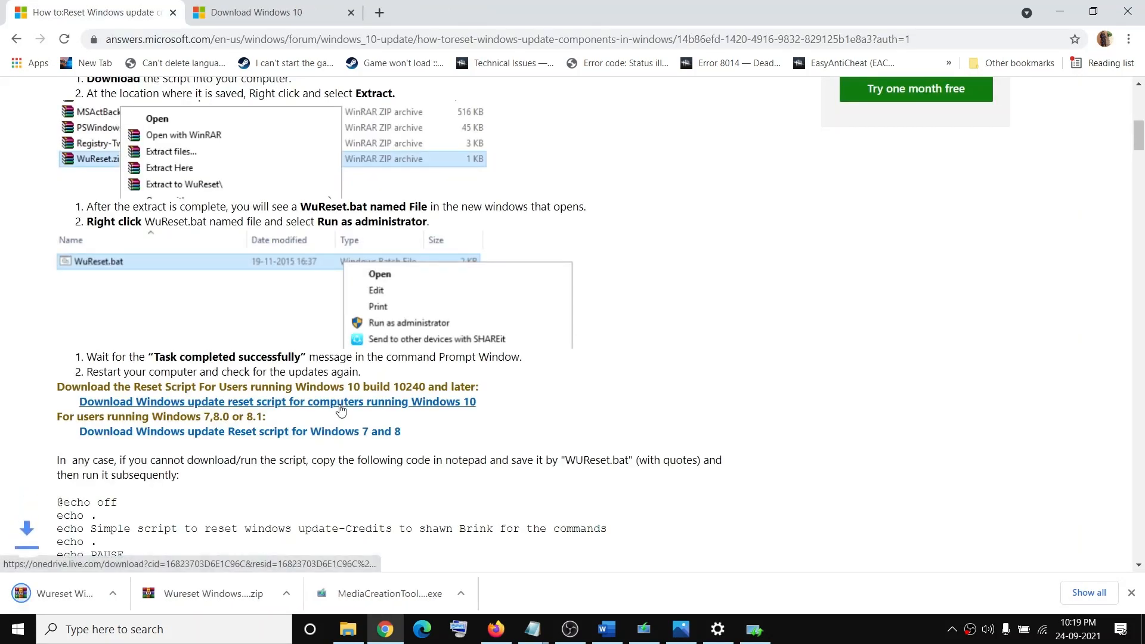
click(160, 595)
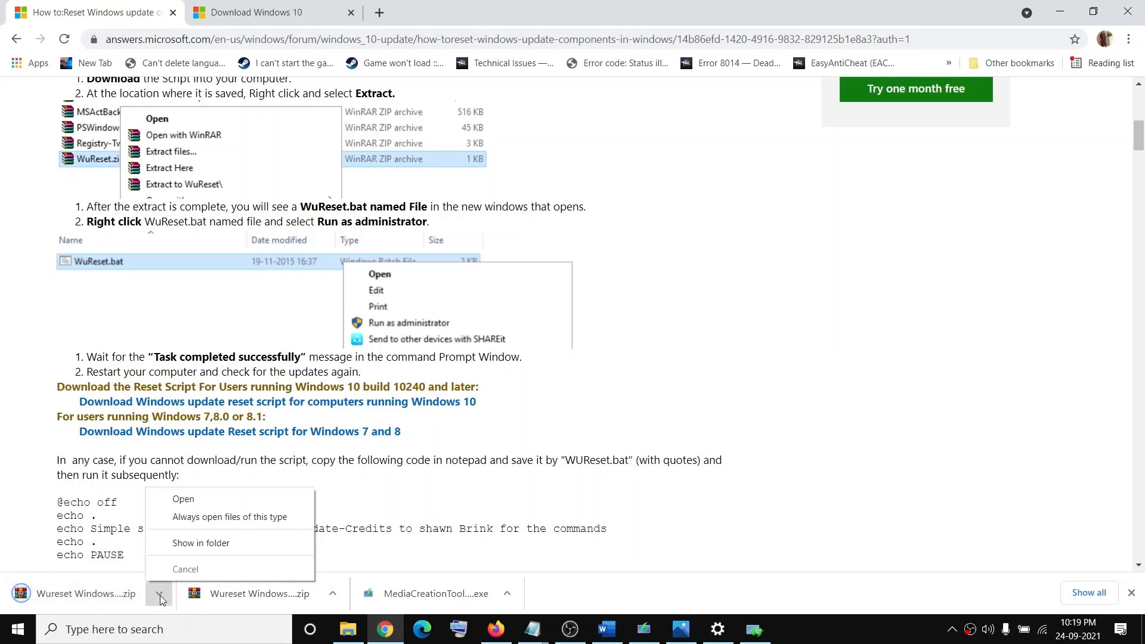
click(212, 544)
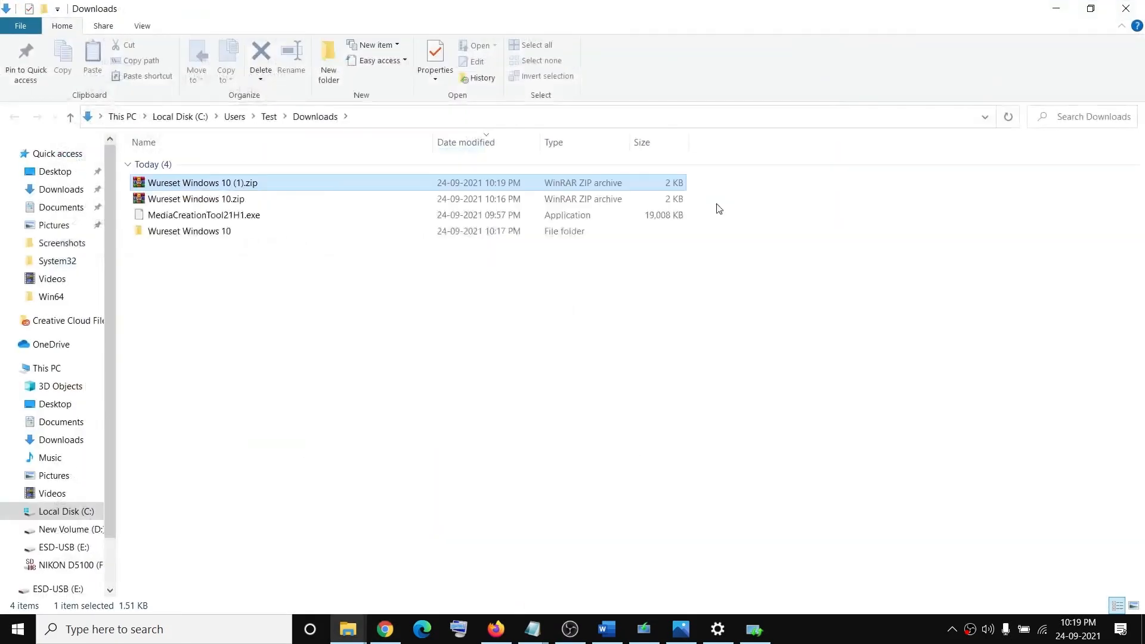
Step: Extract Wureset Windows 10 (1).zip into its own folder and open the inner Wureset Windows 10 folder containing WuReset.bat
right_click(199, 190)
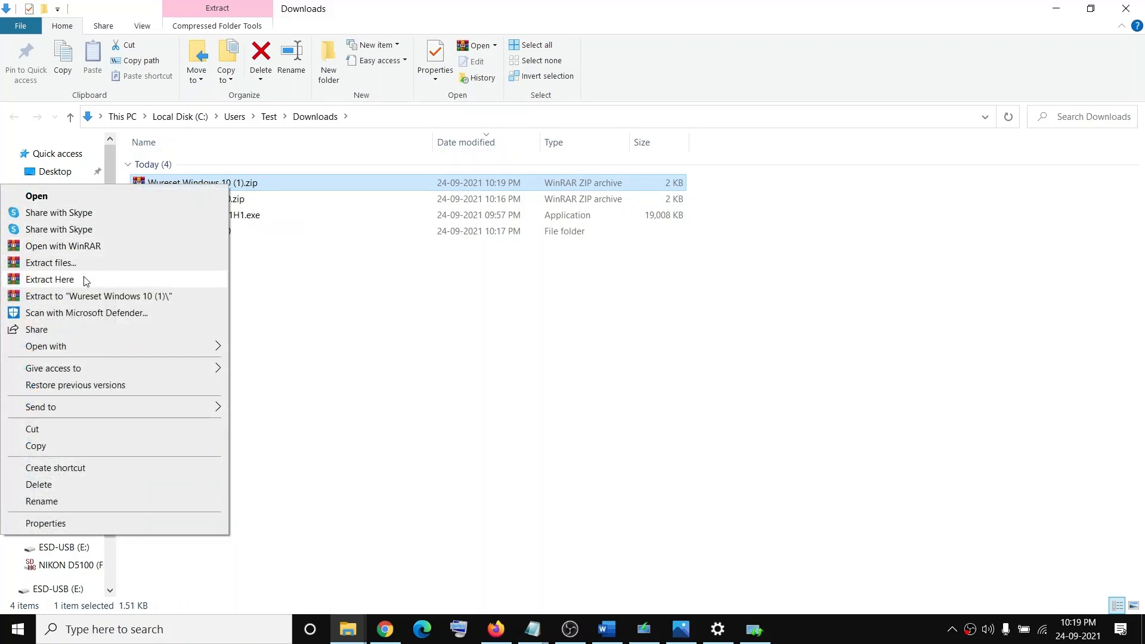
click(69, 297)
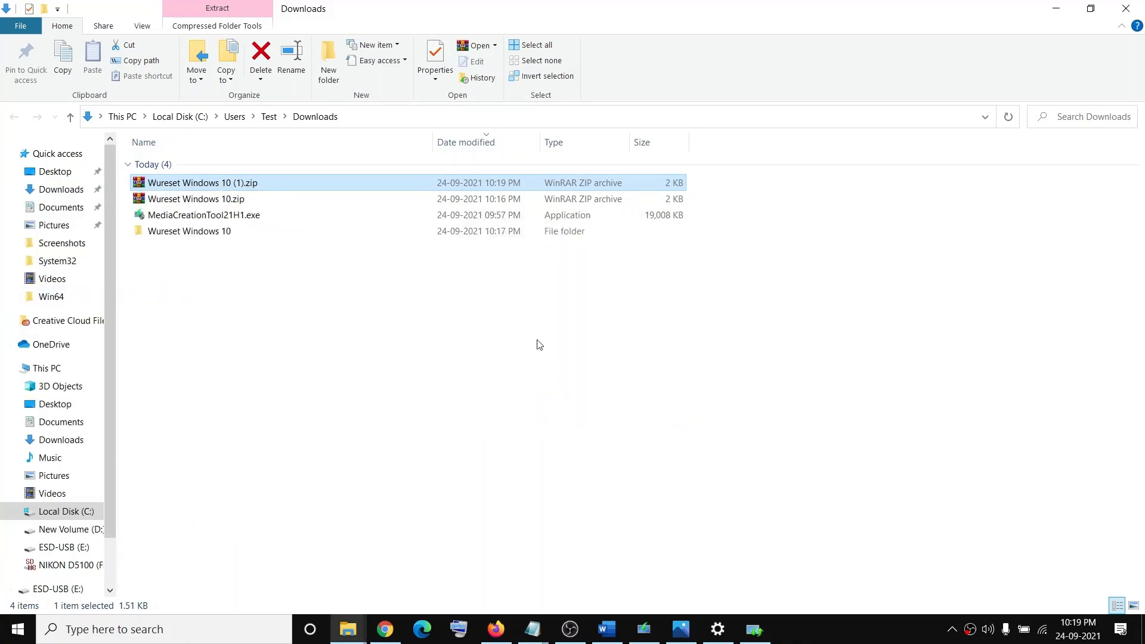
click(206, 251)
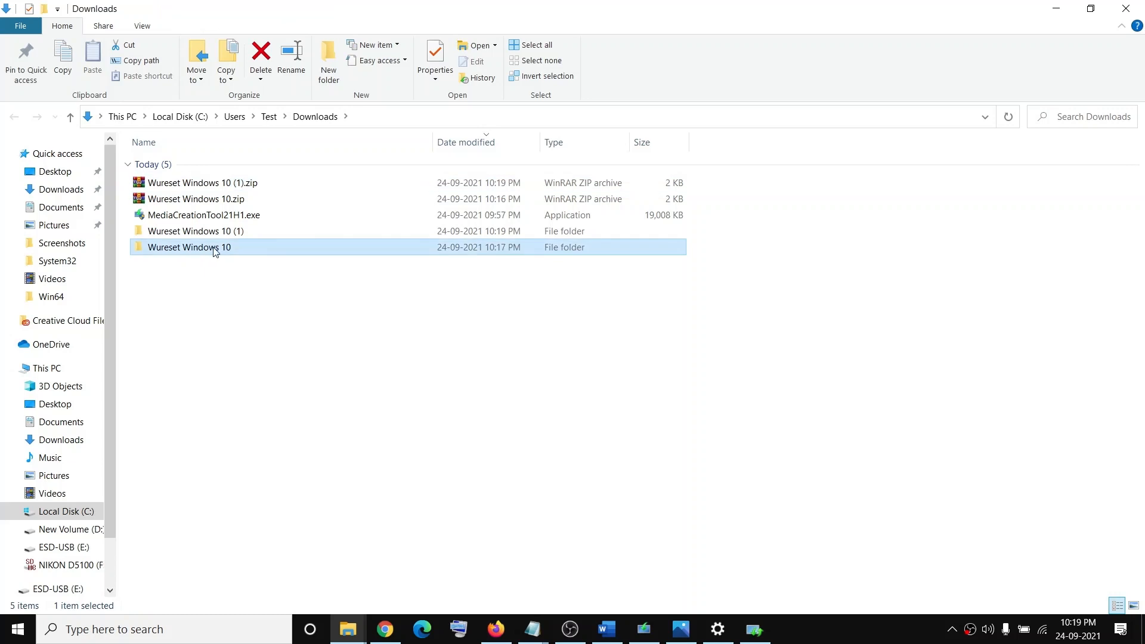
double_click(215, 251)
double_click(195, 170)
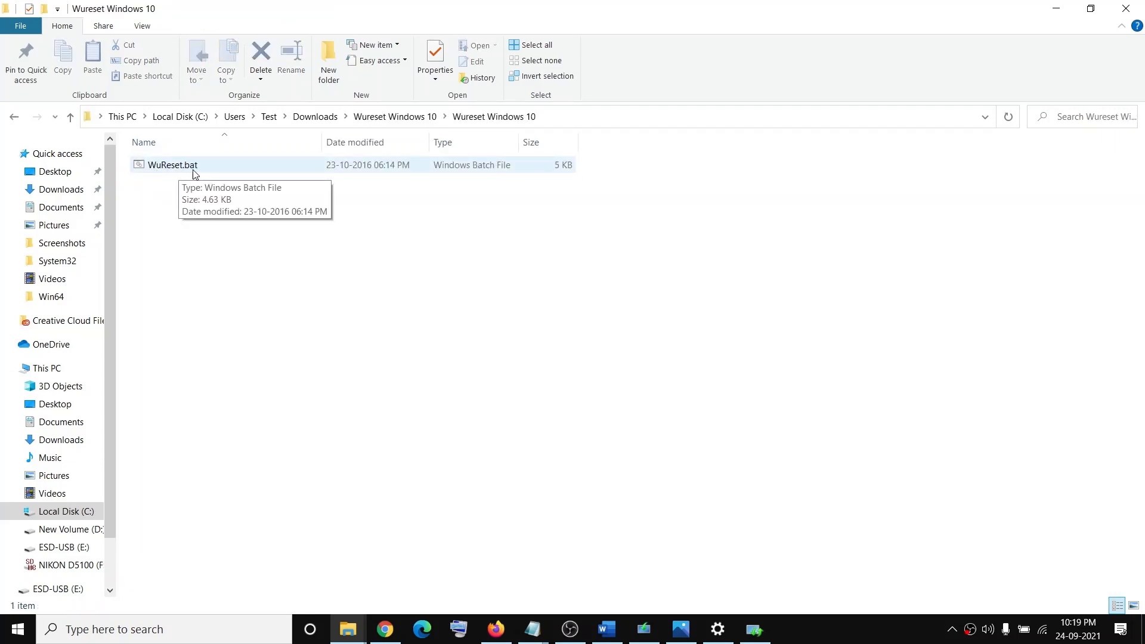
Step: Run WuReset.bat as administrator, allow it to make changes, and continue through the script until its window closes
right_click(194, 172)
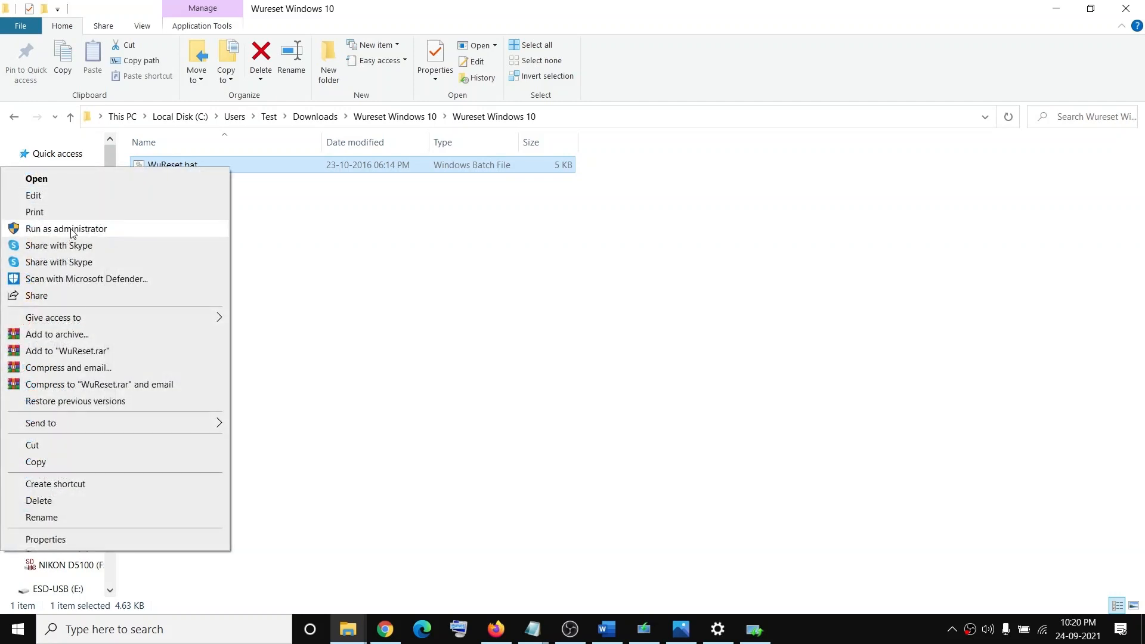
click(105, 234)
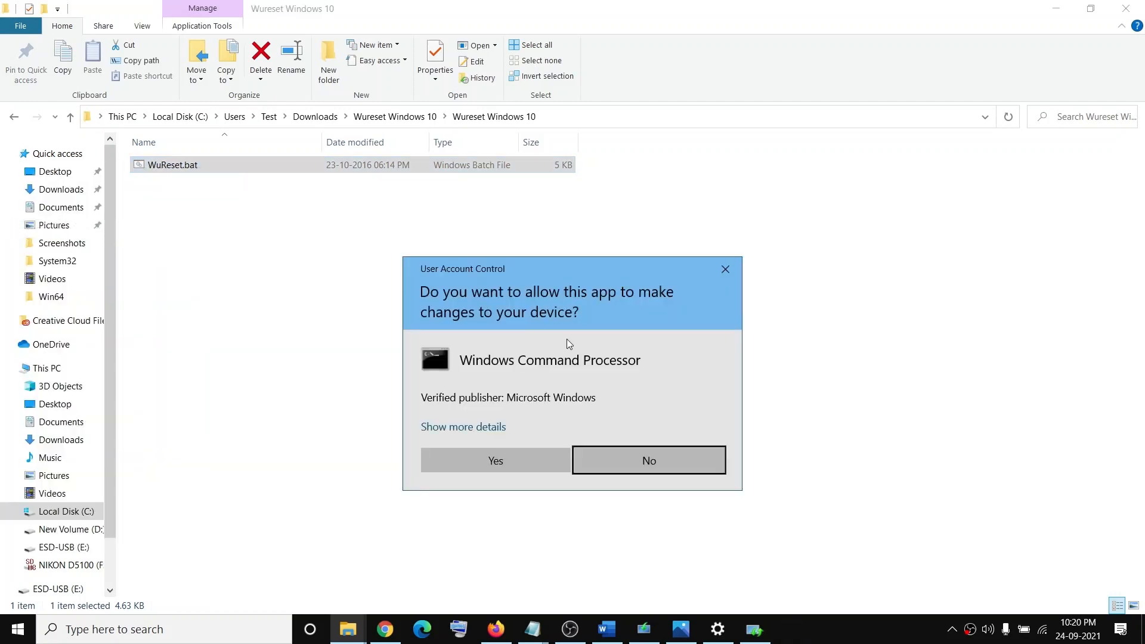
click(505, 459)
drag(440, 36, 652, 169)
click(421, 269)
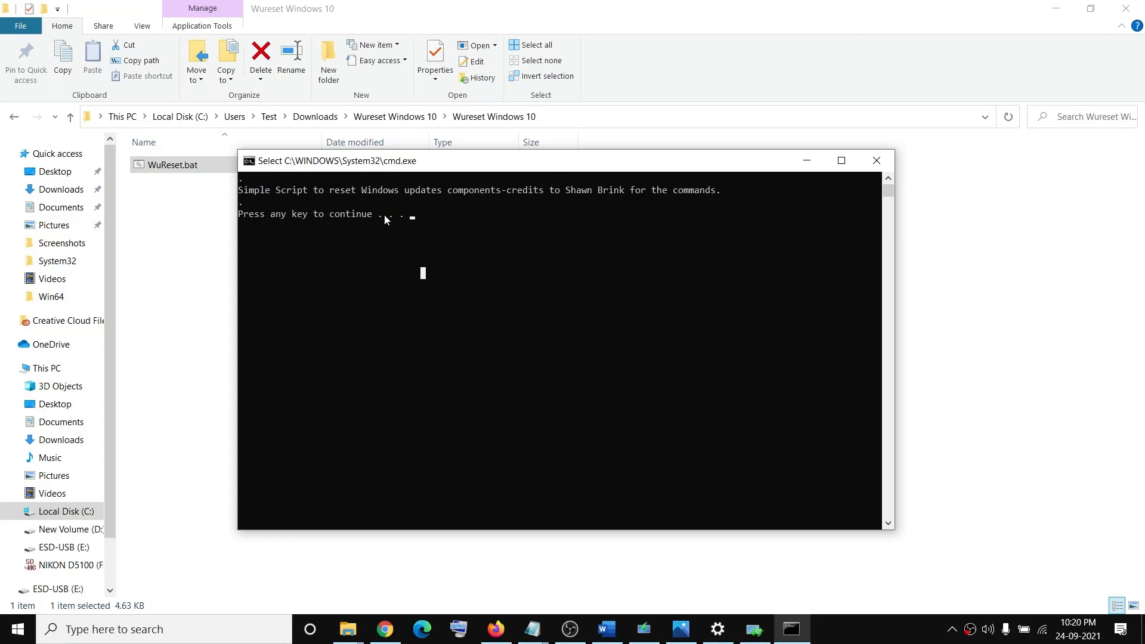
key(Return)
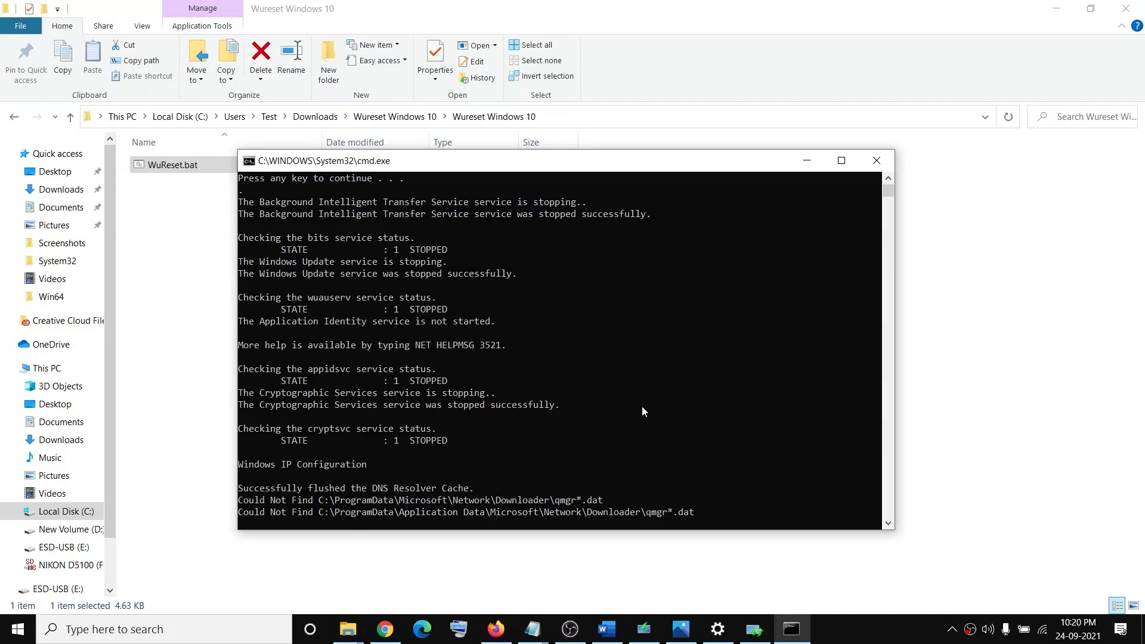
click(864, 634)
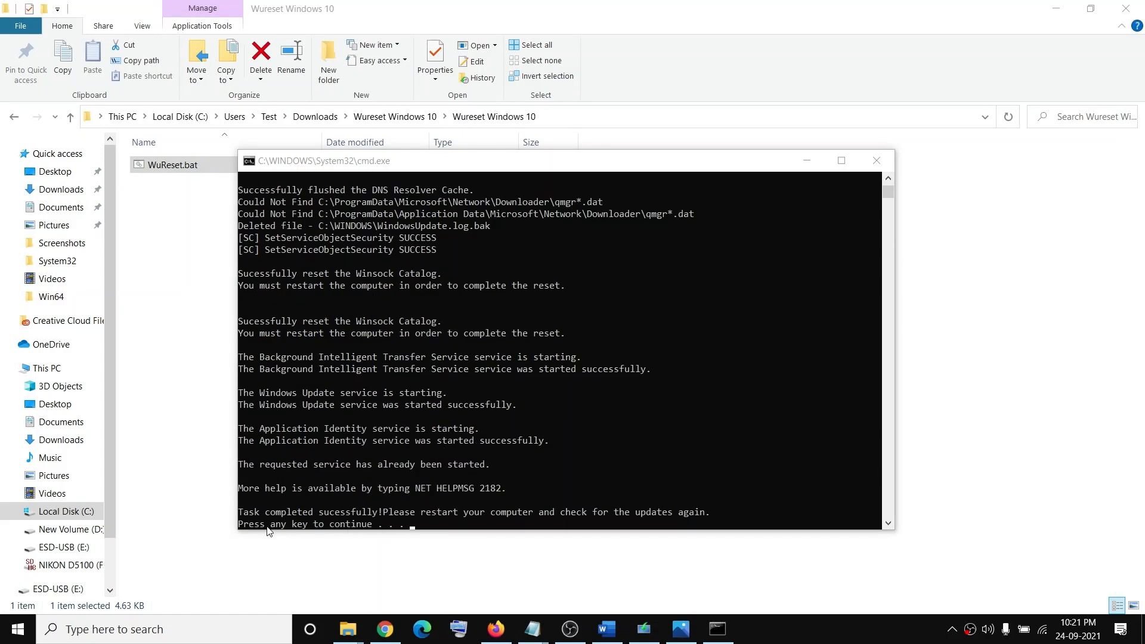
click(482, 529)
key(Return)
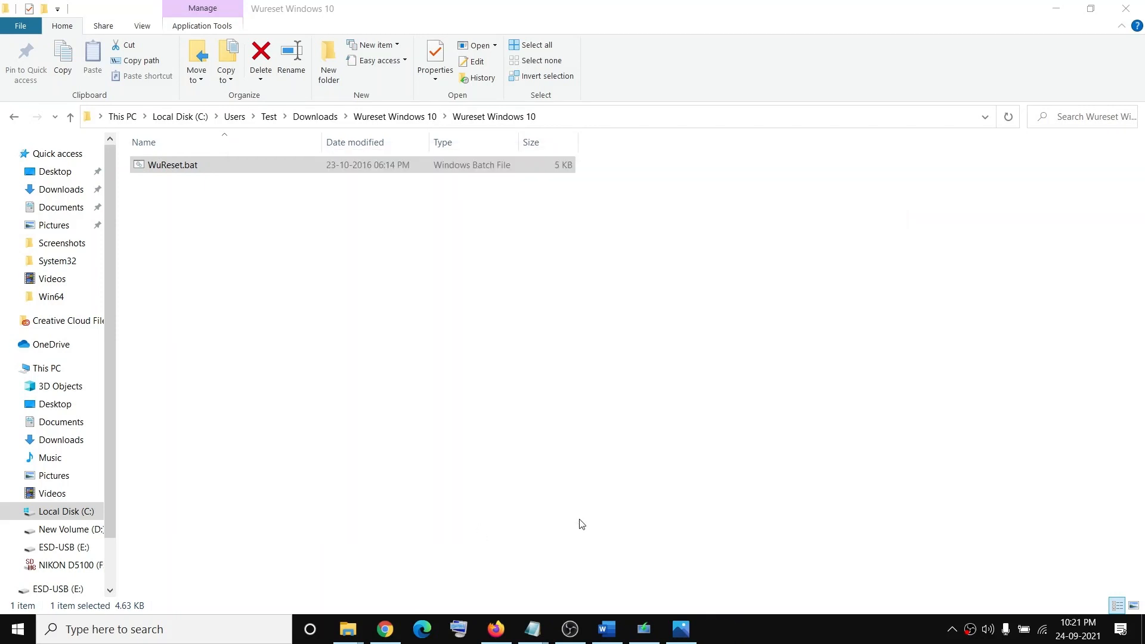
Step: Consult the step 3 commands in the Word document and open Command Prompt as administrator
click(606, 629)
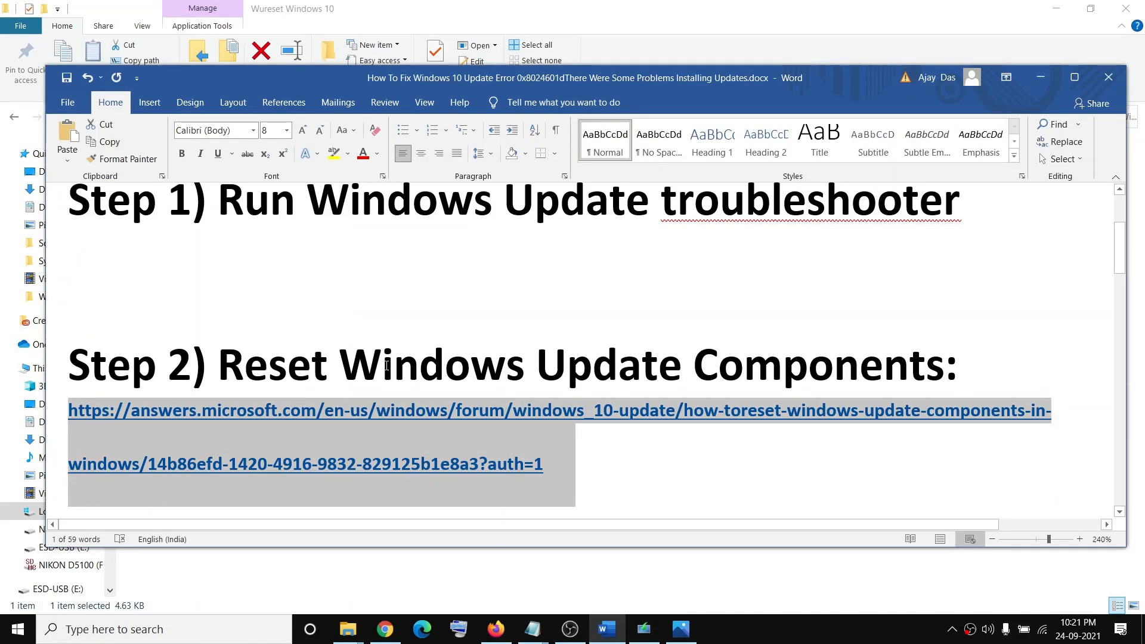
scroll(387, 367, down, 5)
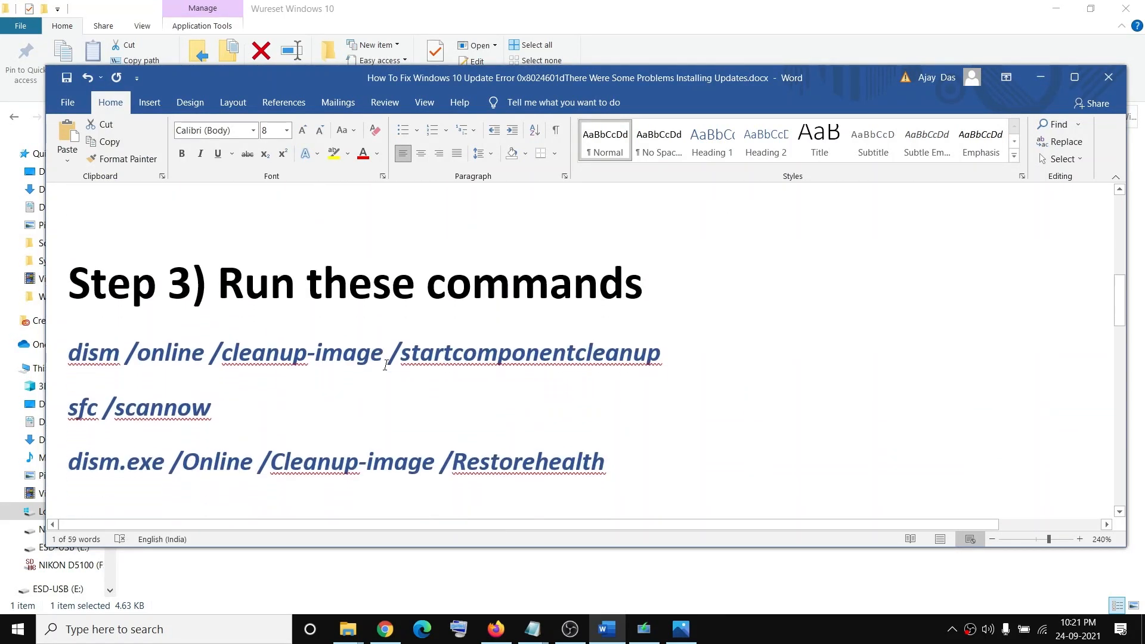
drag(218, 278, 643, 278)
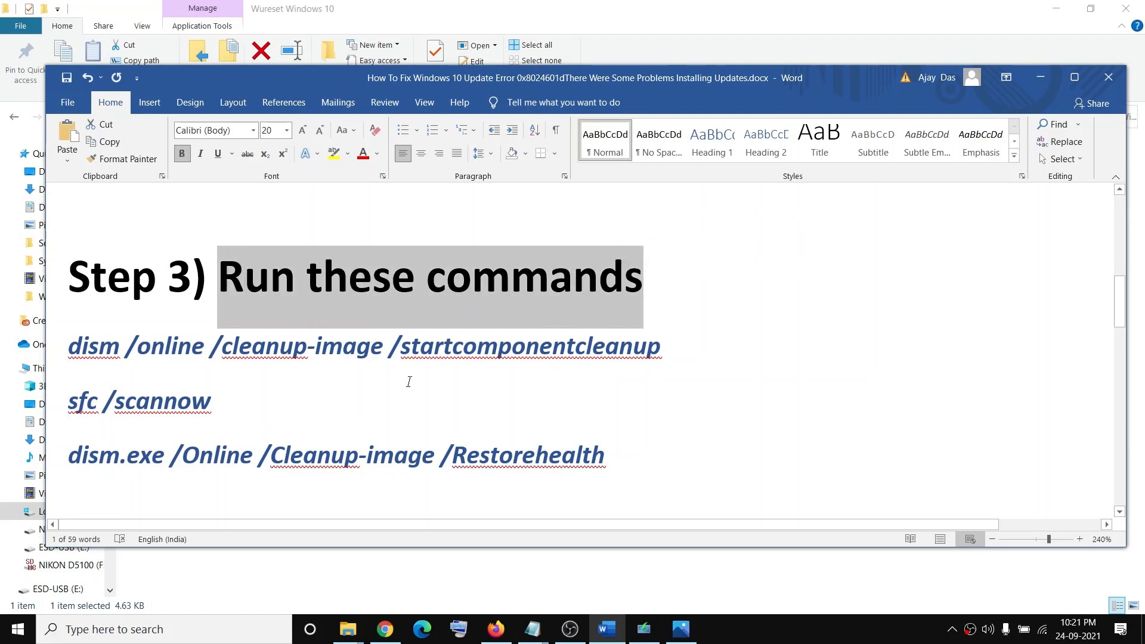
click(180, 635)
text(cmd)
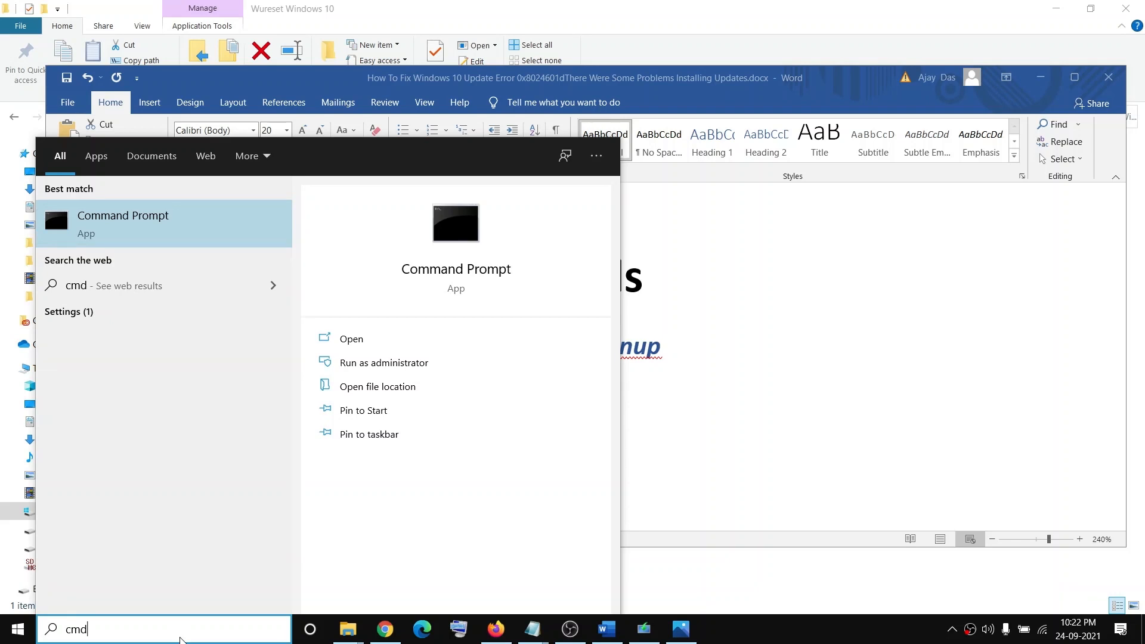
right_click(140, 230)
click(188, 242)
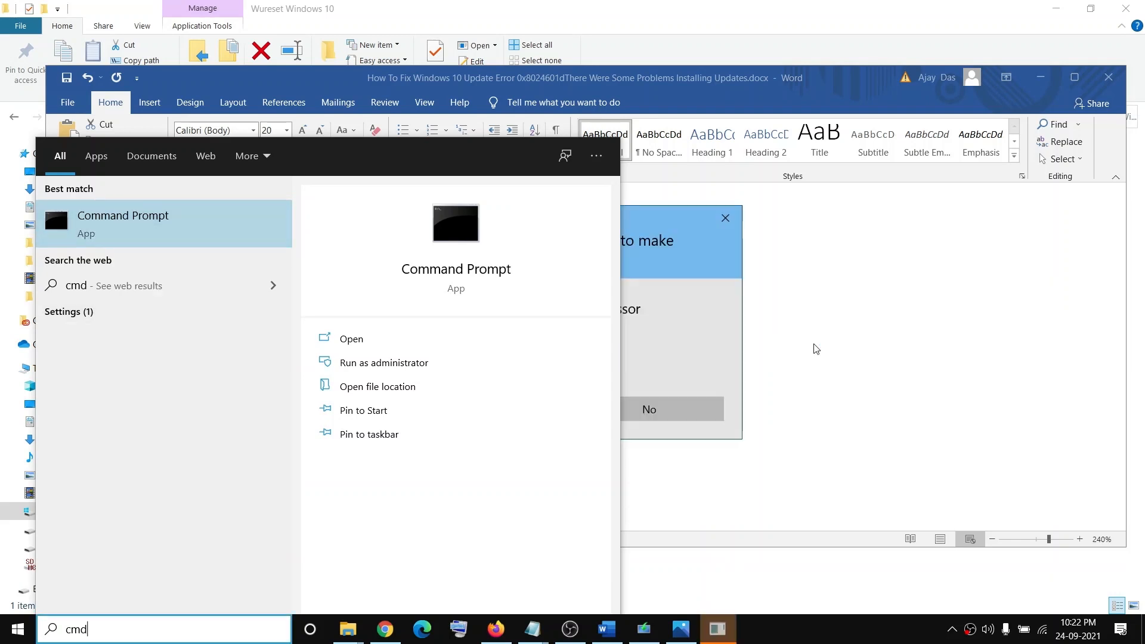
click(511, 410)
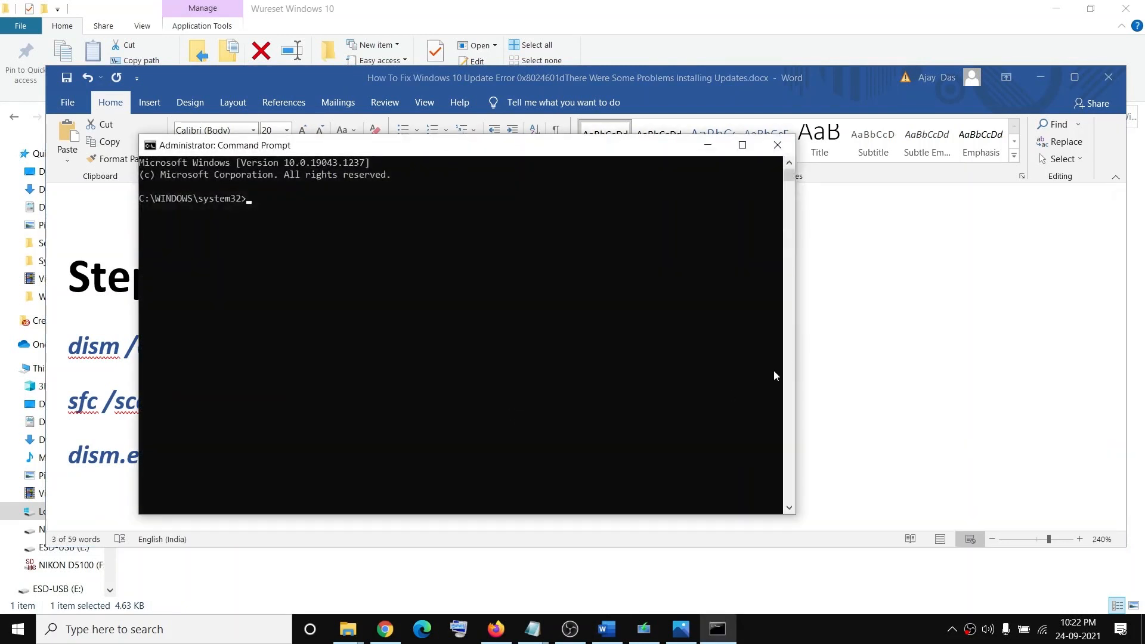
Step: Copy the first step 3 command from the Word document and run "dism /online /cleanup-image /startcomponentcleanup" in Command Prompt
click(679, 361)
drag(672, 349, 103, 350)
key(ctrl+c)
key(alt+Tab)
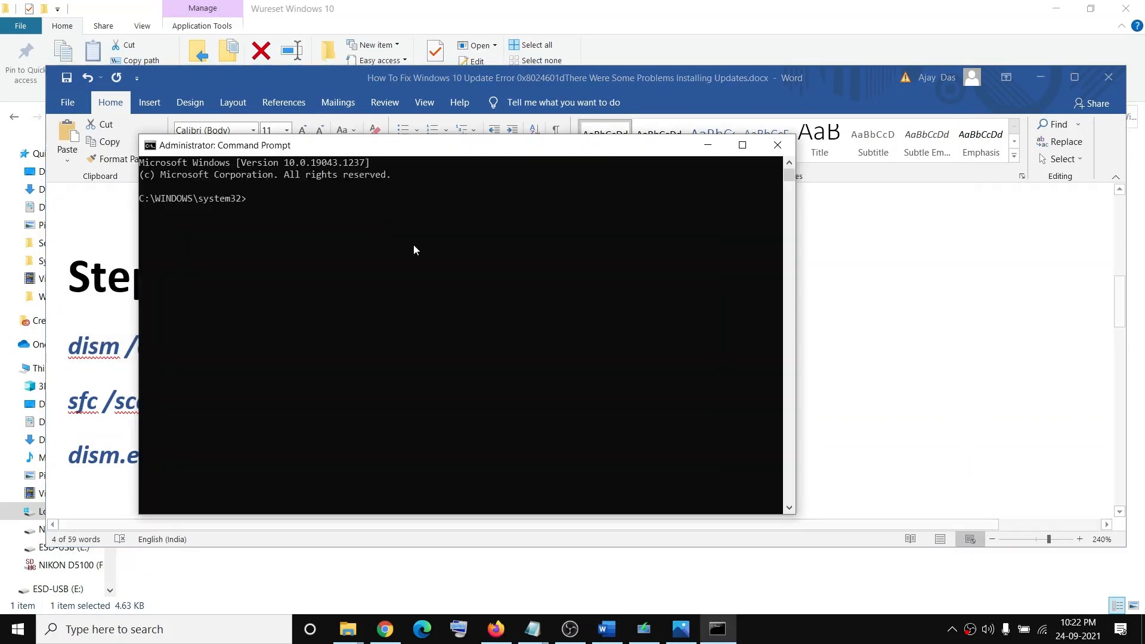
right_click(423, 230)
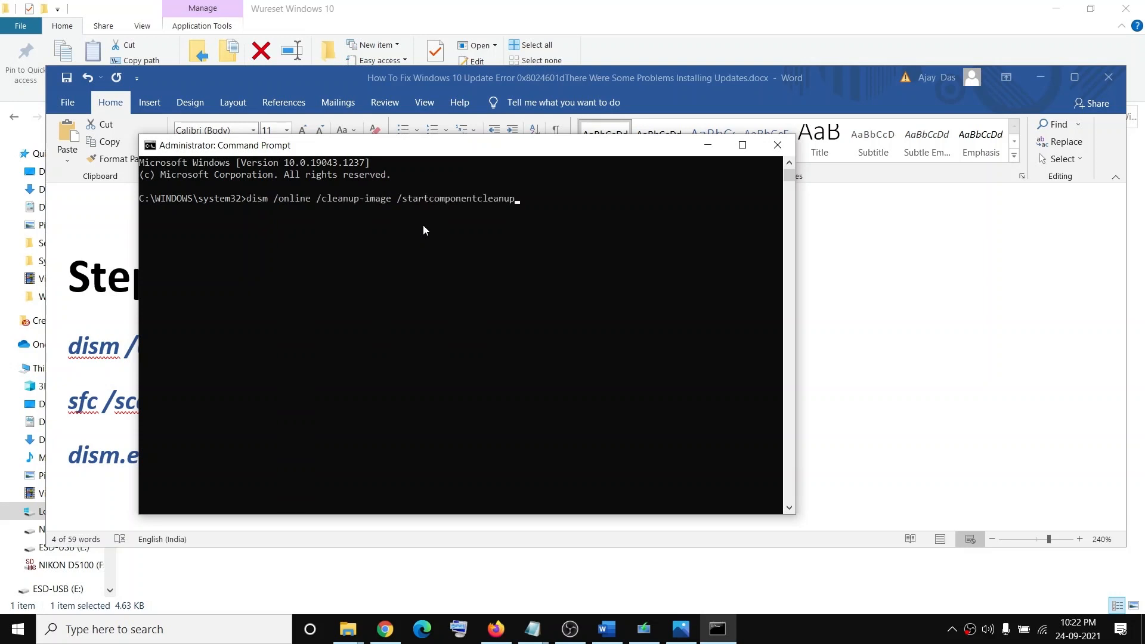
key(Return)
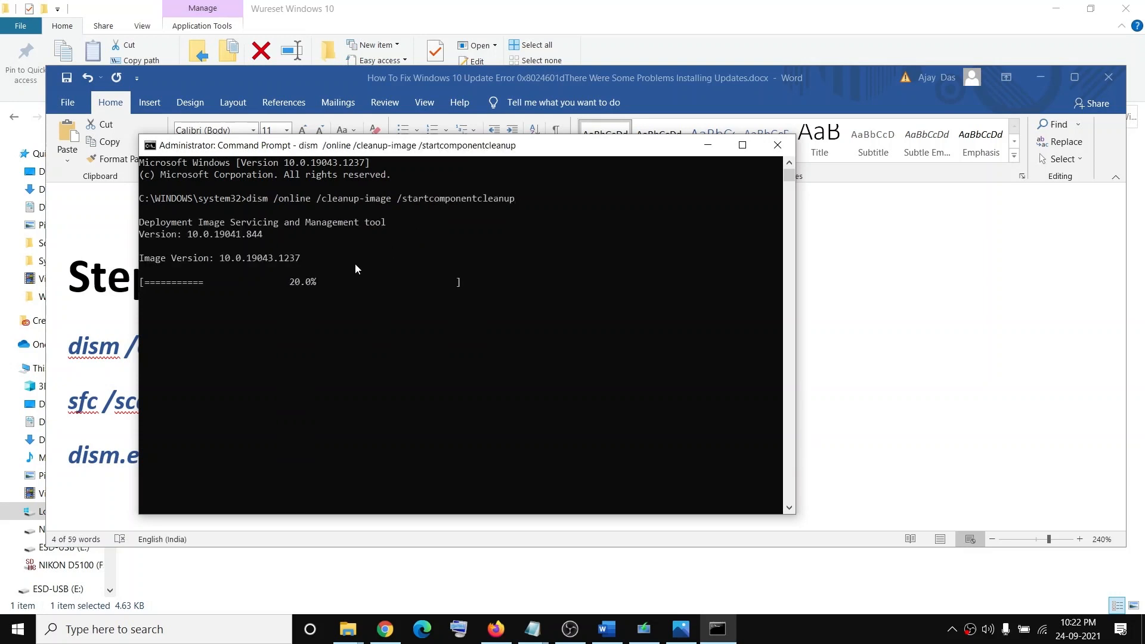
Step: Close the Command Prompt once the component cleanup is finished and open a new one as administrator, allowing changes
click(158, 295)
drag(160, 299, 329, 304)
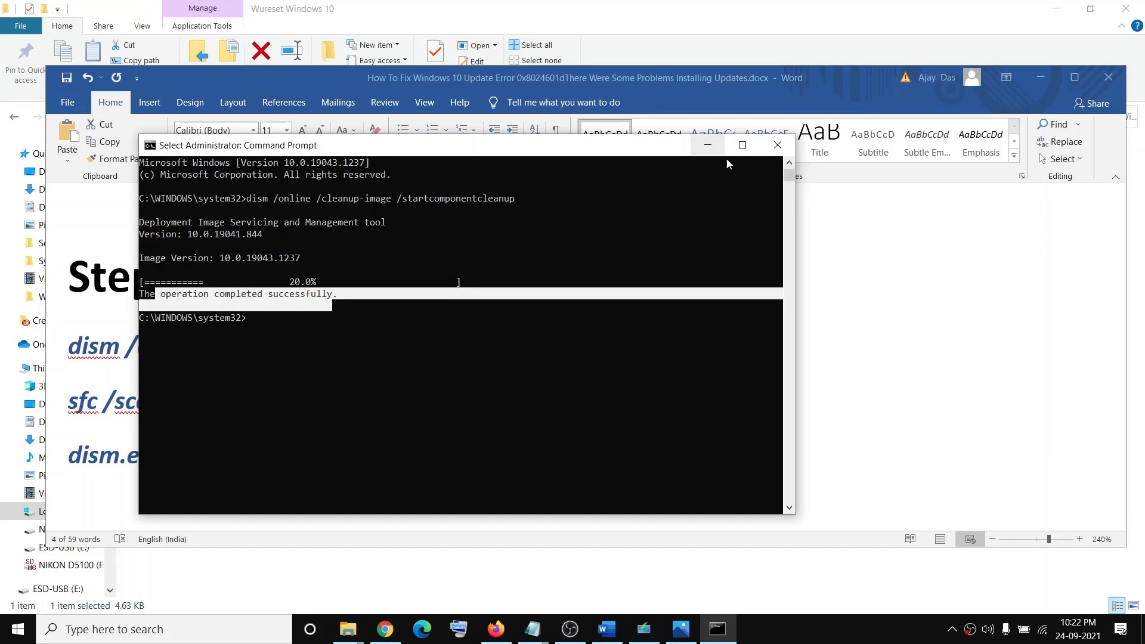
click(778, 147)
click(218, 404)
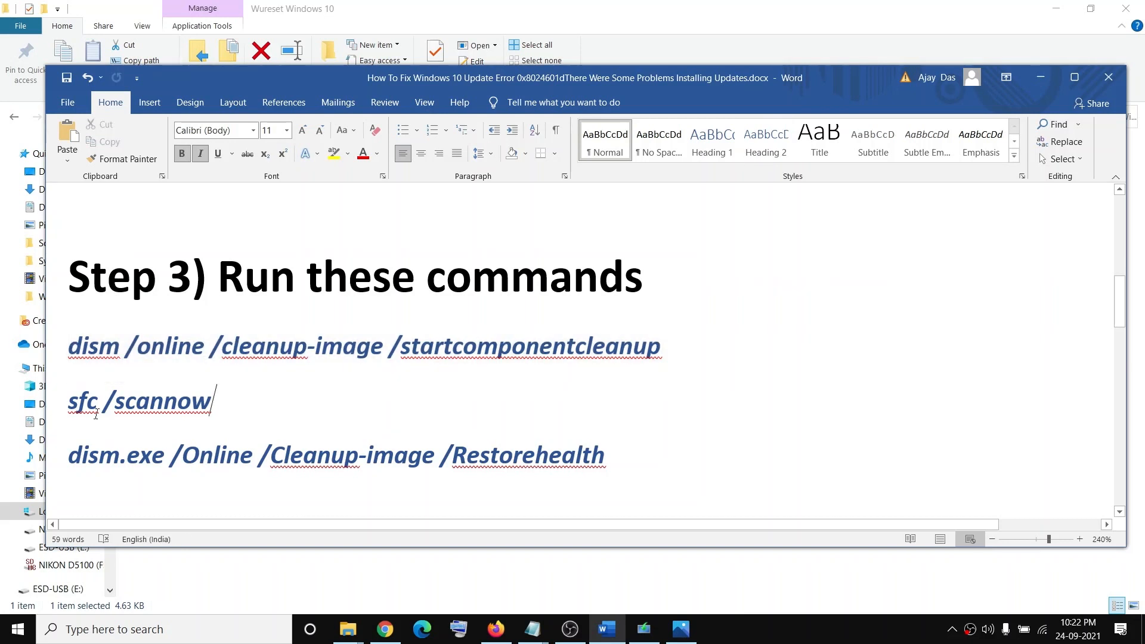
drag(69, 401, 608, 462)
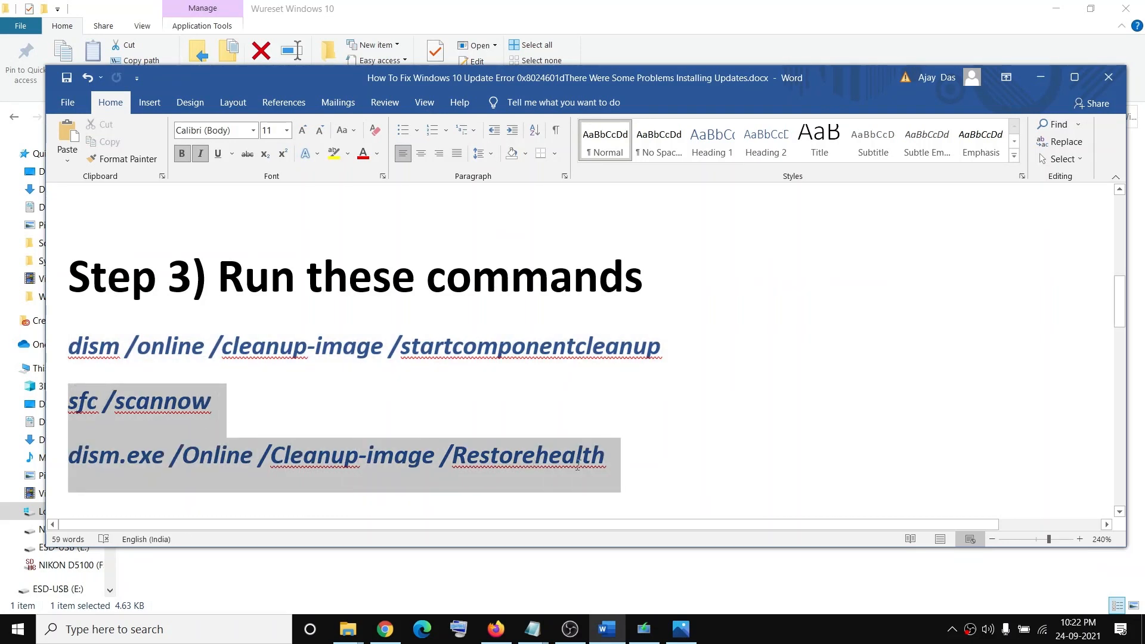
click(124, 631)
text(cmd)
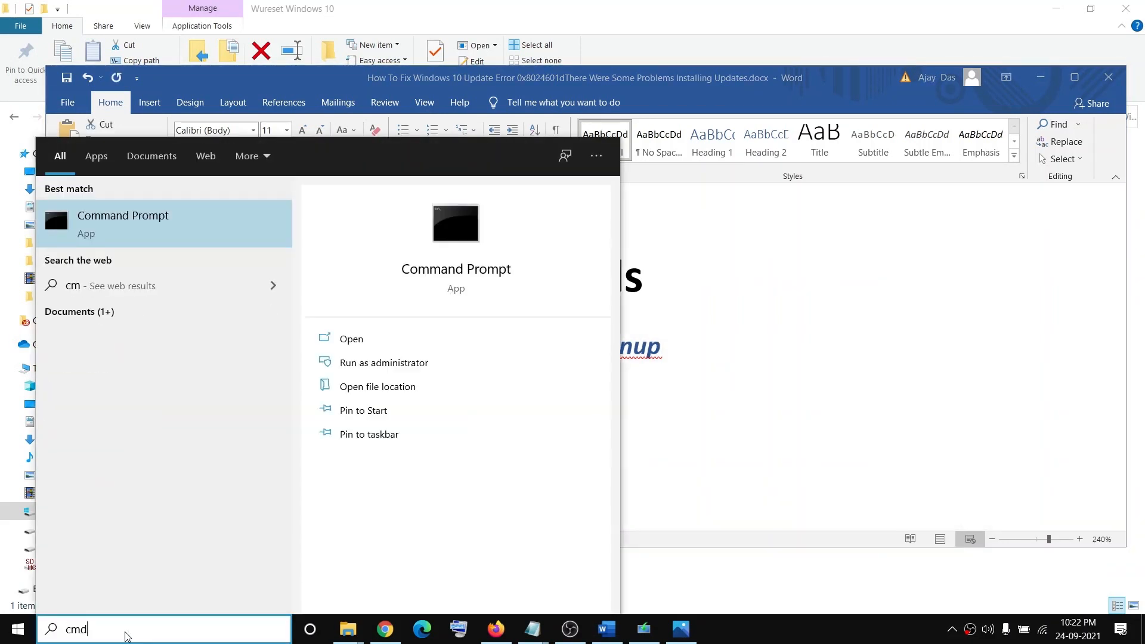
right_click(147, 224)
click(197, 239)
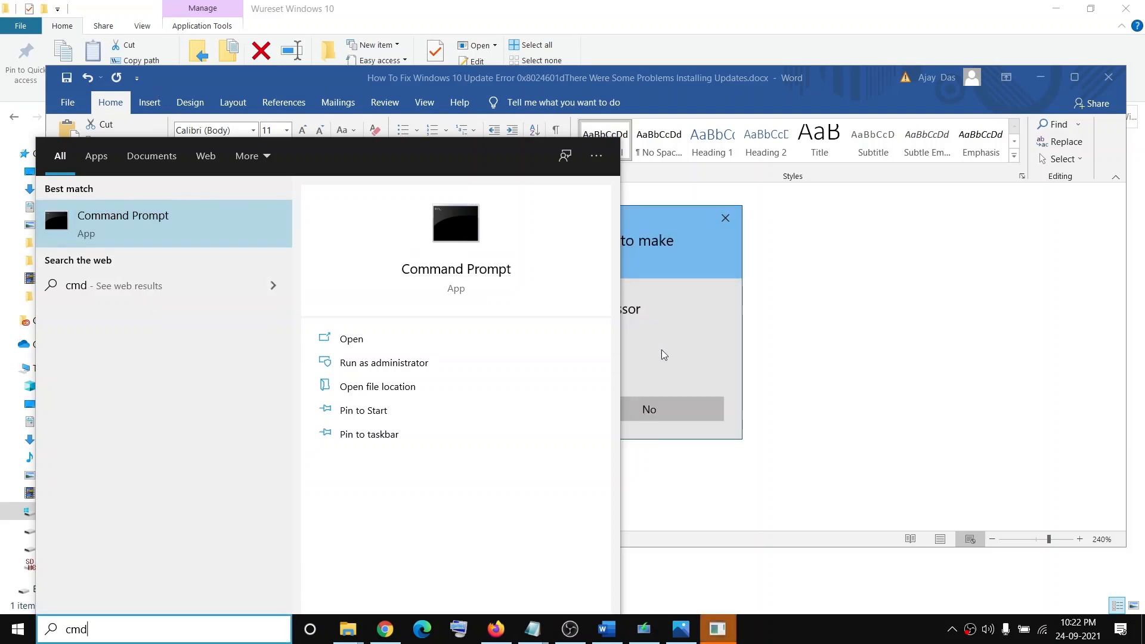
click(510, 410)
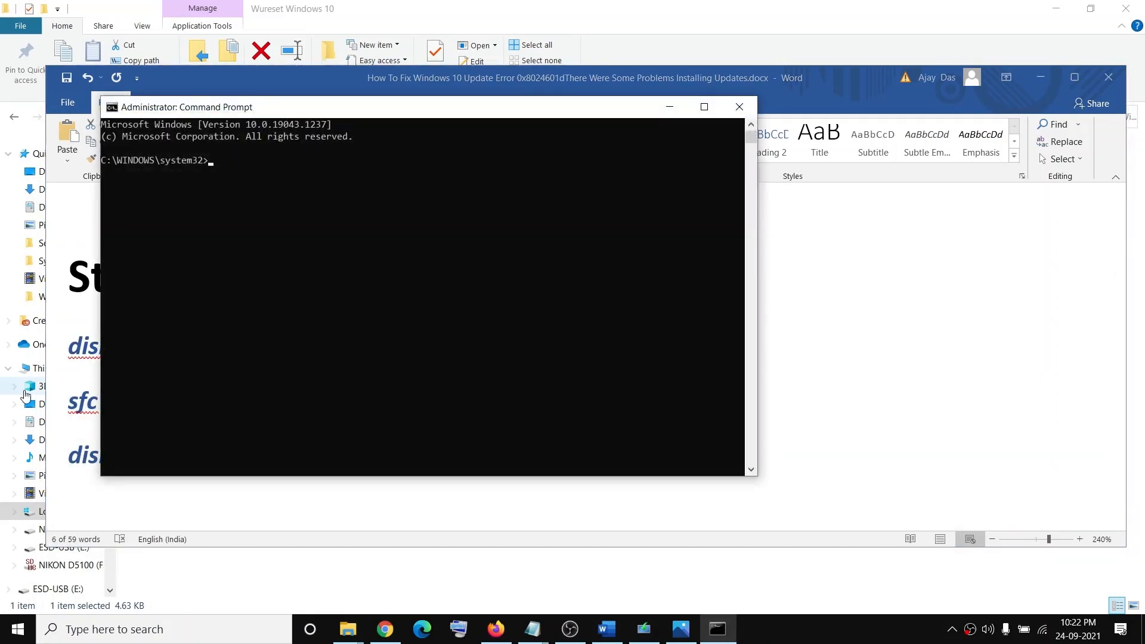
Step: Copy the second step 3 command from the Word document and run "sfc /scannow" in Command Prompt
click(92, 407)
drag(222, 407, 81, 407)
key(ctrl+c)
key(alt+Tab)
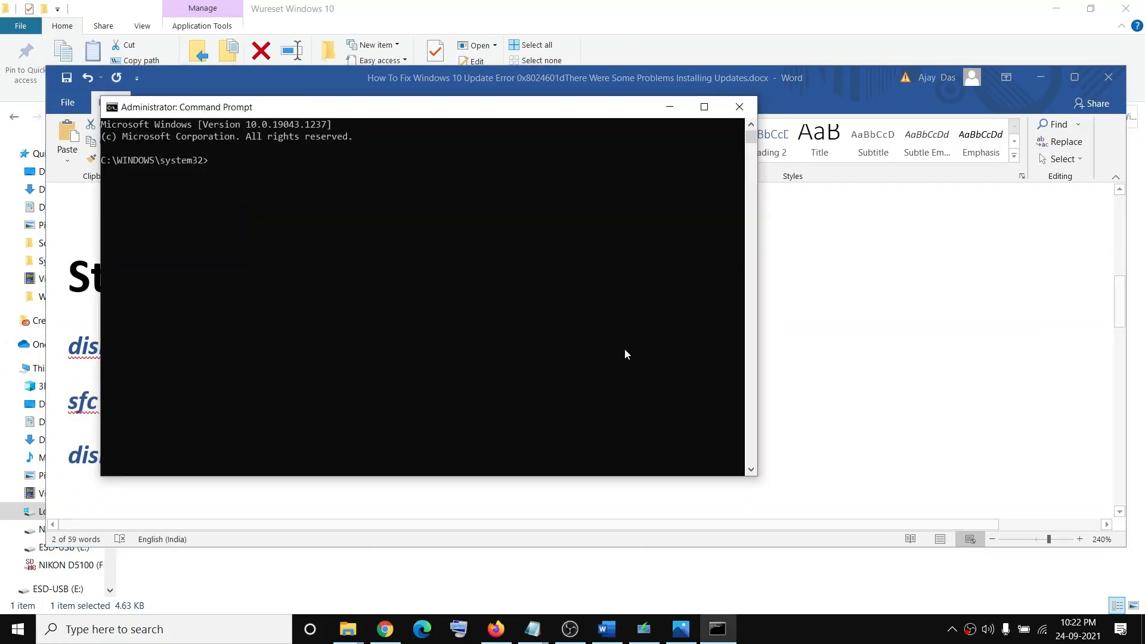
key(ctrl+v)
key(Return)
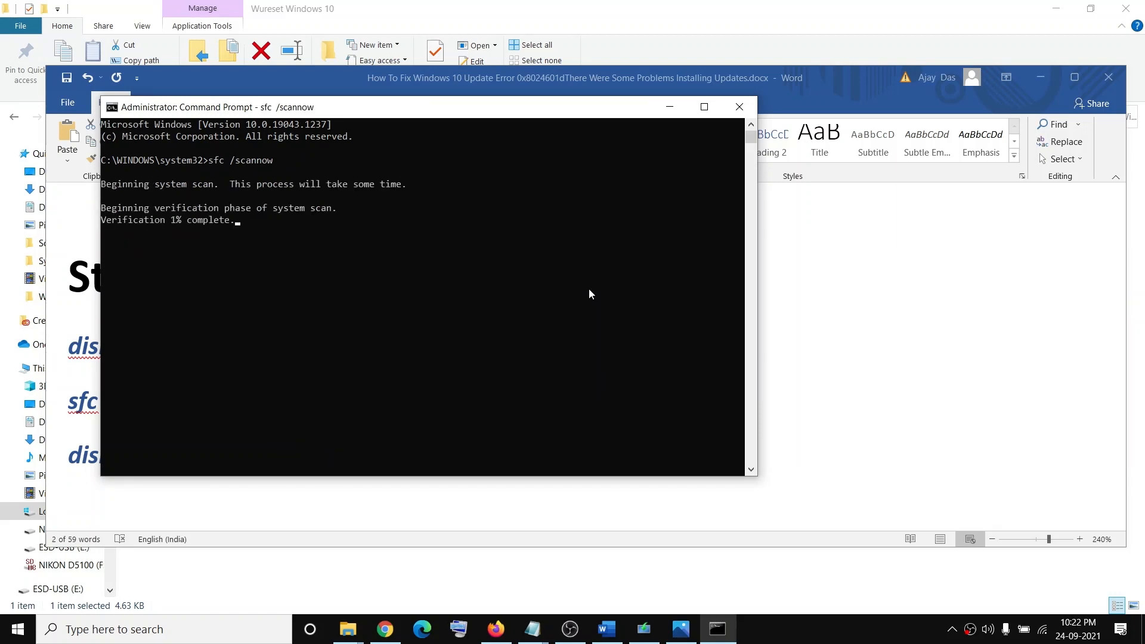
Step: Check the sfc scan's verification progress and review the "dism.exe /Online /Cleanup-image /Restorehealth" command in the Word document
click(167, 221)
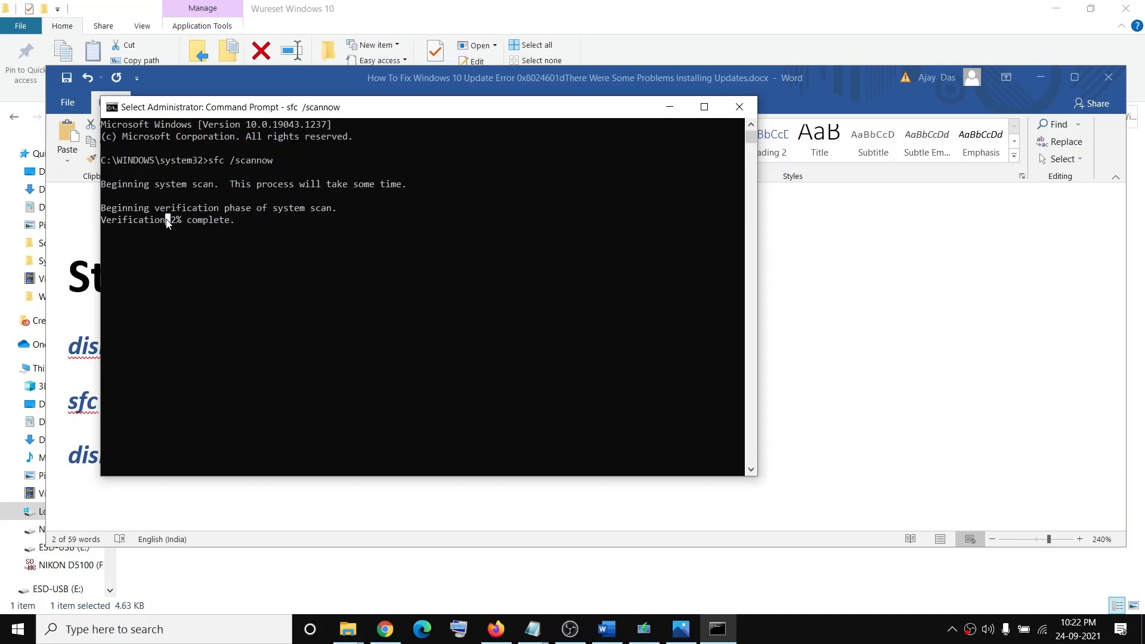
drag(203, 223, 249, 227)
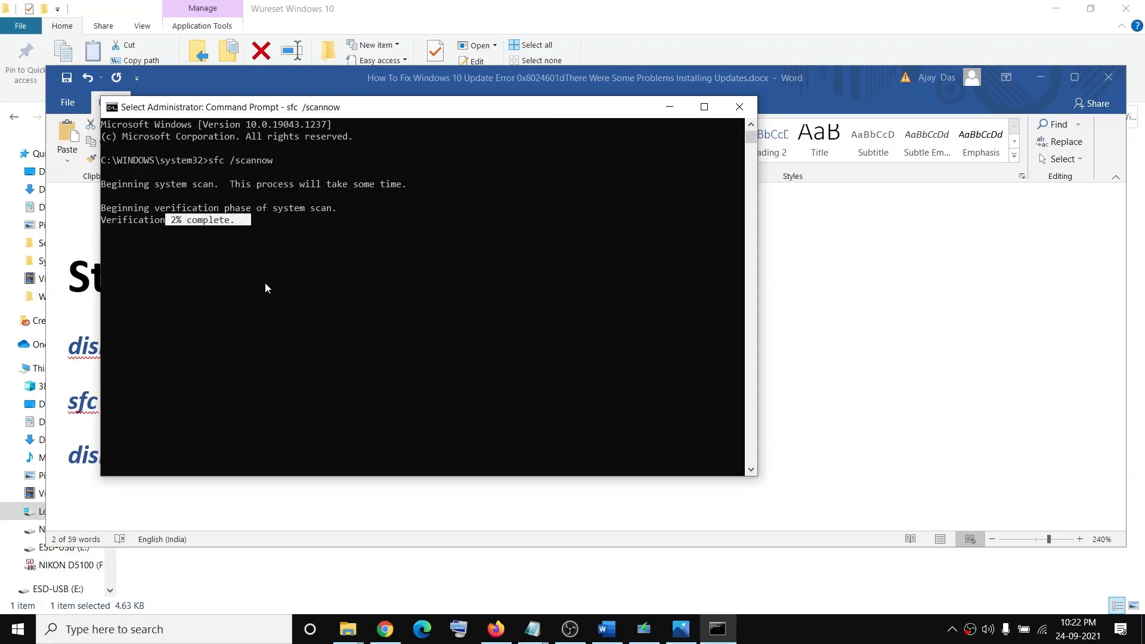
click(168, 222)
drag(167, 221, 194, 222)
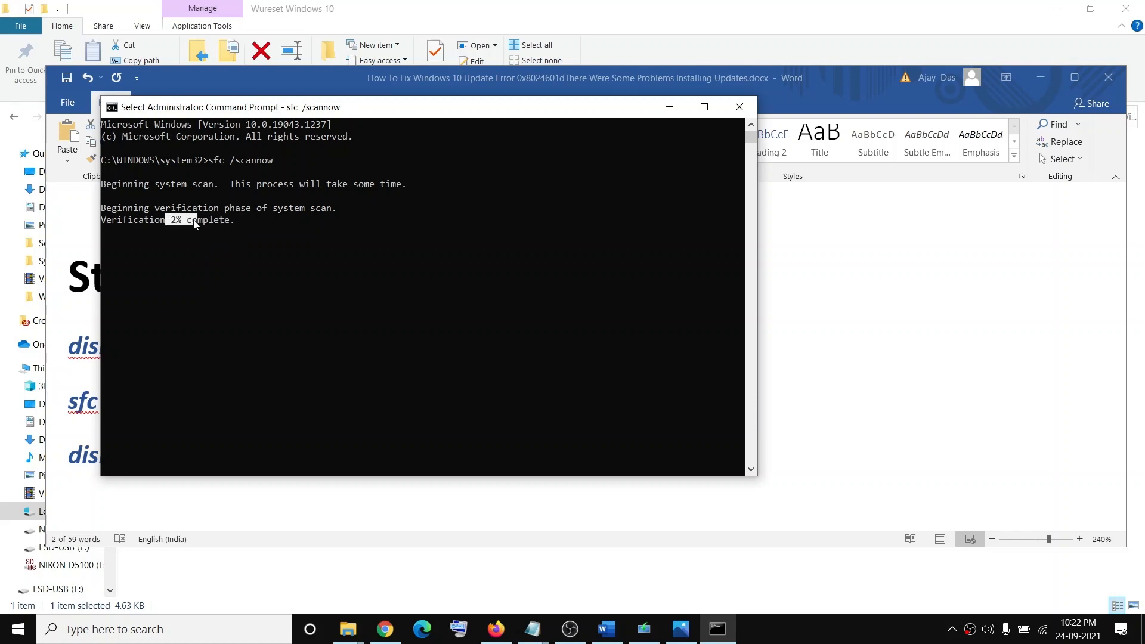
click(87, 415)
triple_click(88, 415)
click(630, 457)
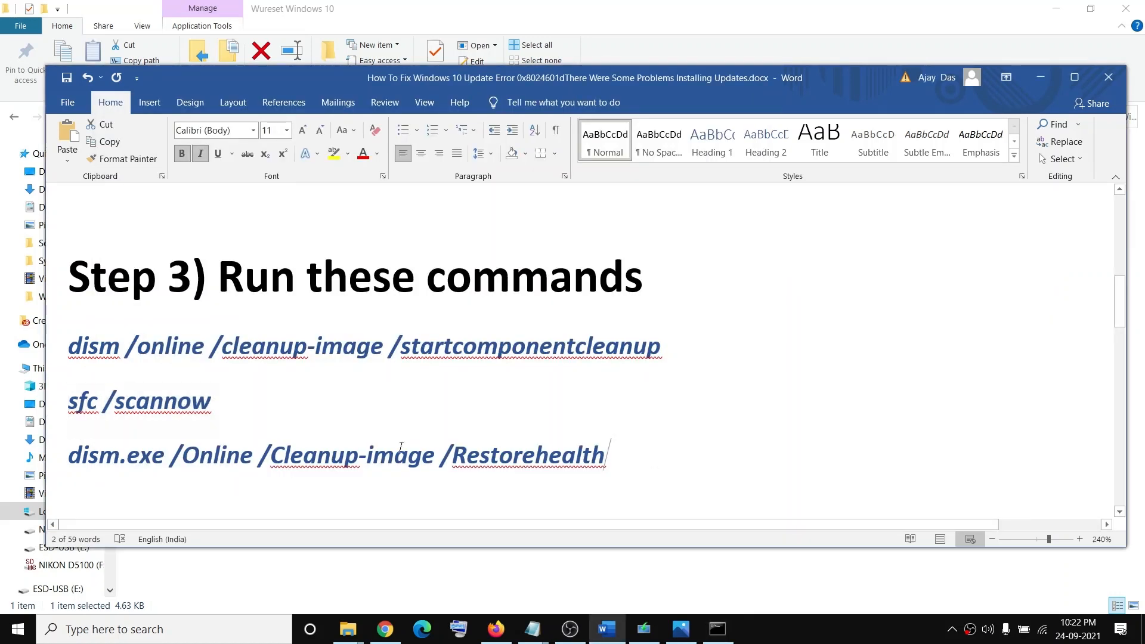
triple_click(84, 453)
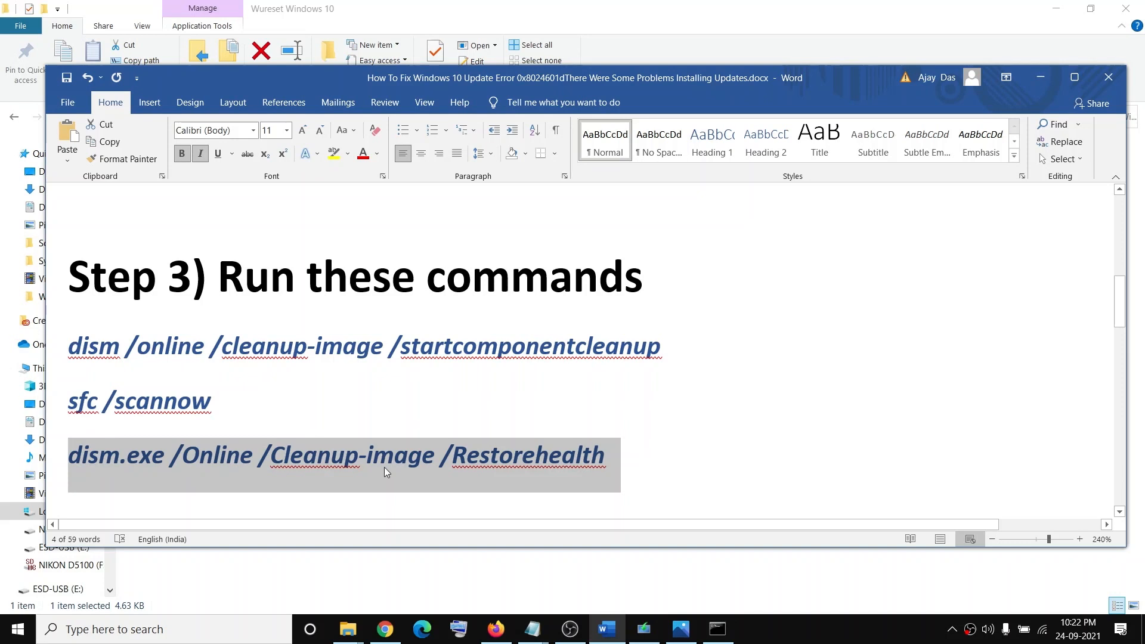
click(728, 625)
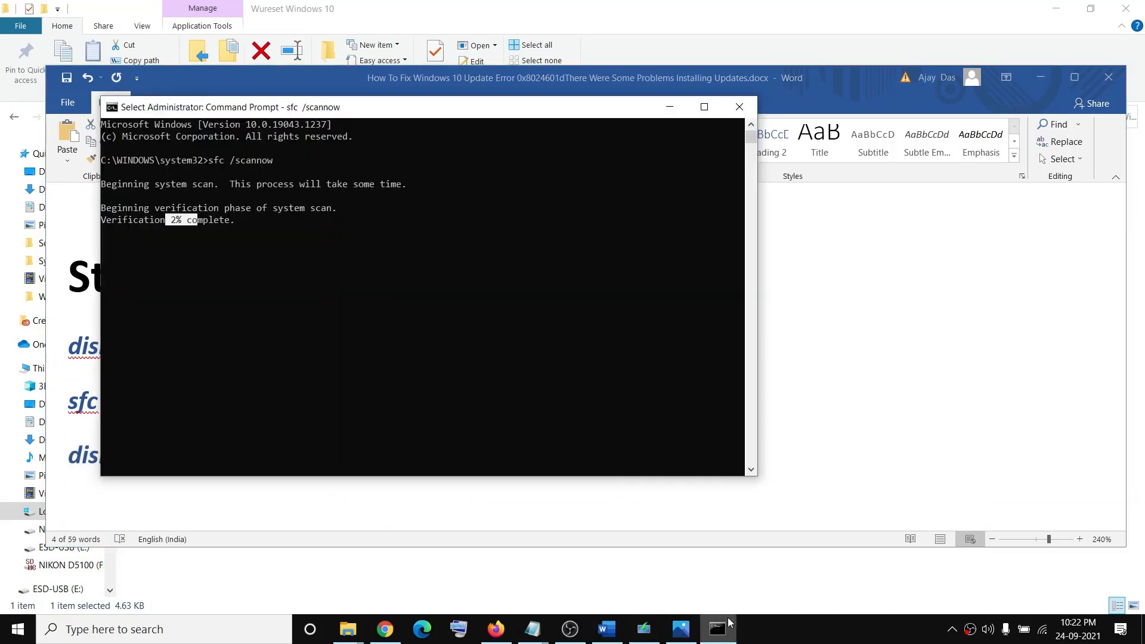
click(826, 323)
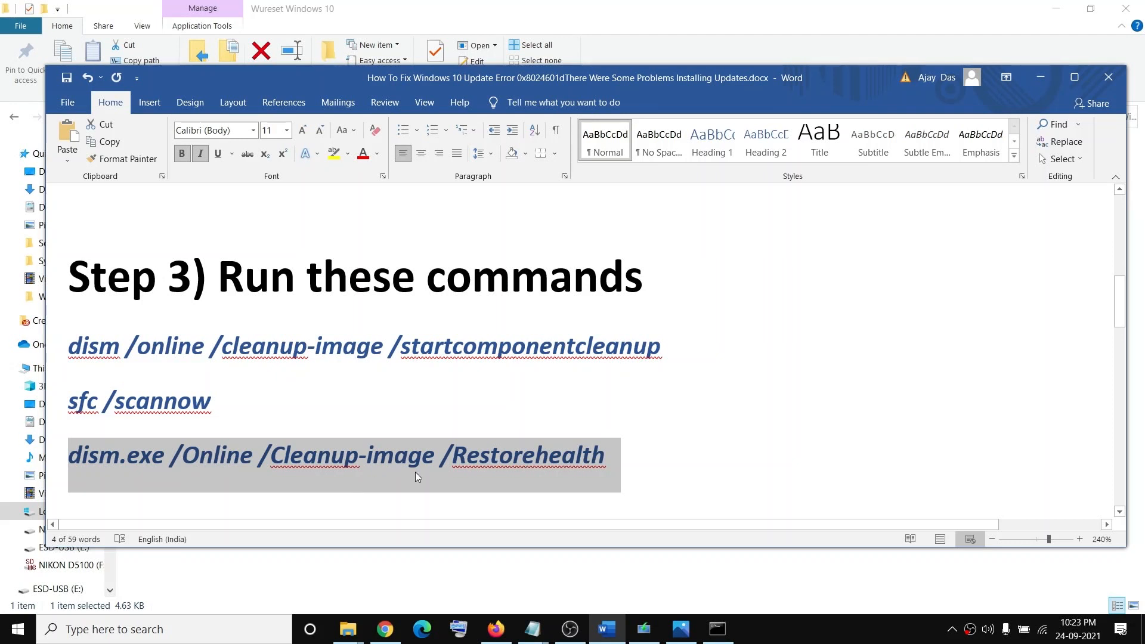
Step: Consult the Step 4 Update Assistant link in the Word document and switch to the Download Windows 10 page in Chrome
scroll(495, 400, down, 3)
scroll(495, 400, down, 2)
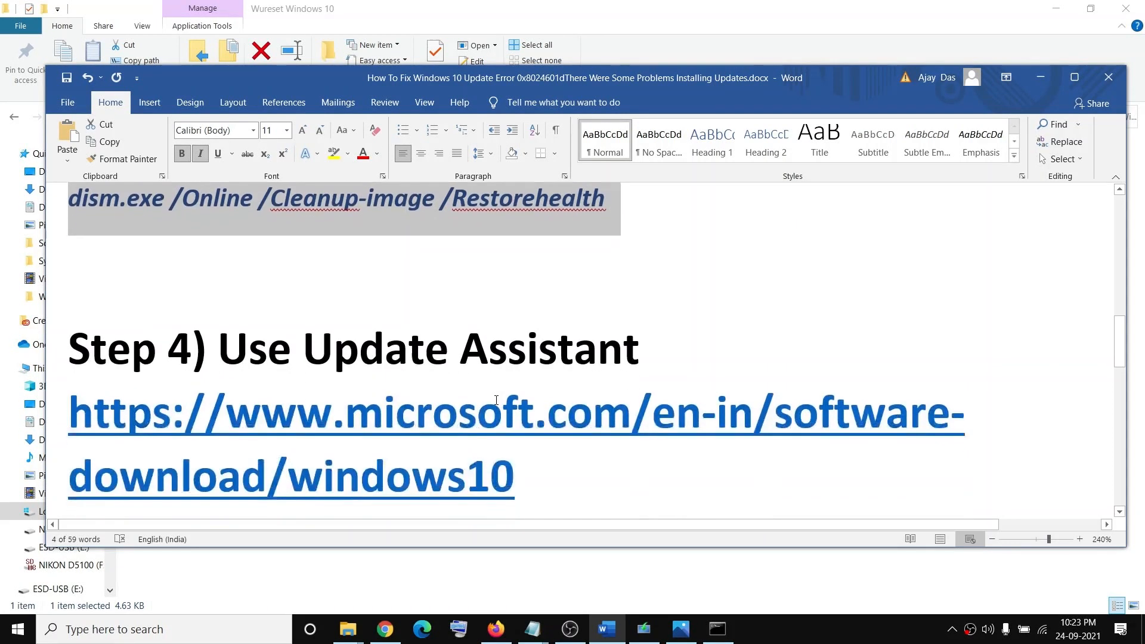
scroll(497, 400, down, 2)
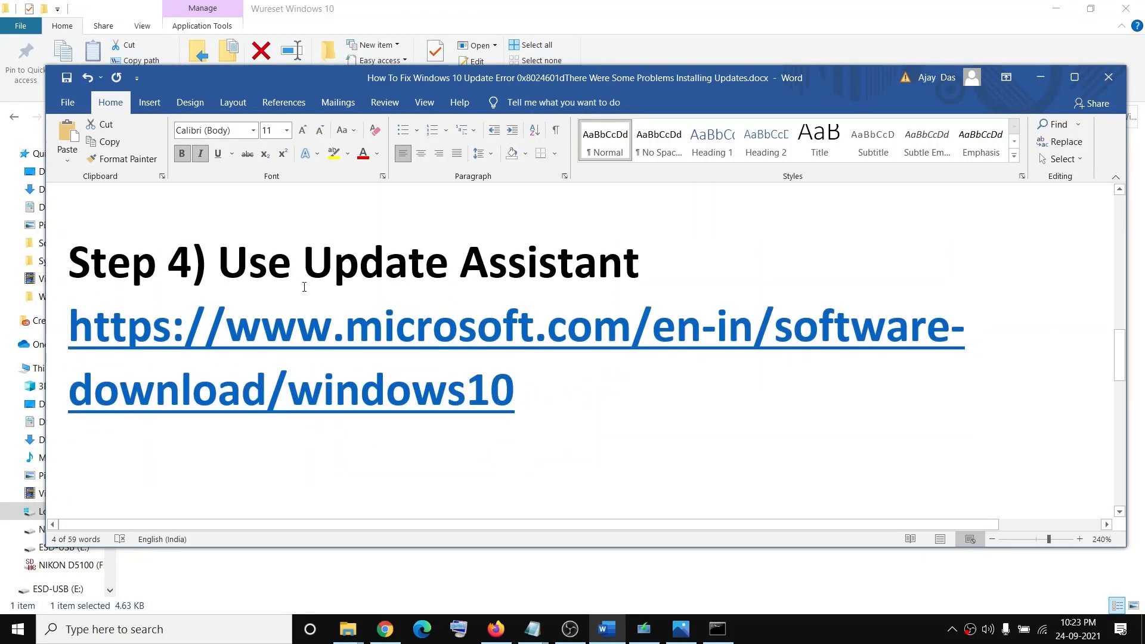
triple_click(257, 370)
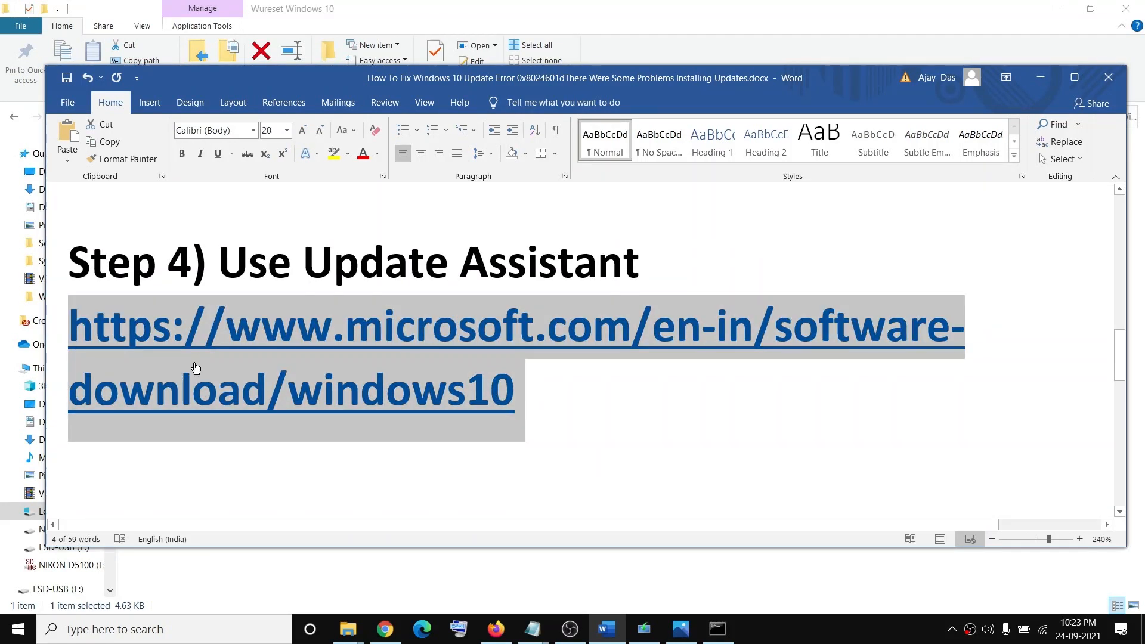
click(385, 629)
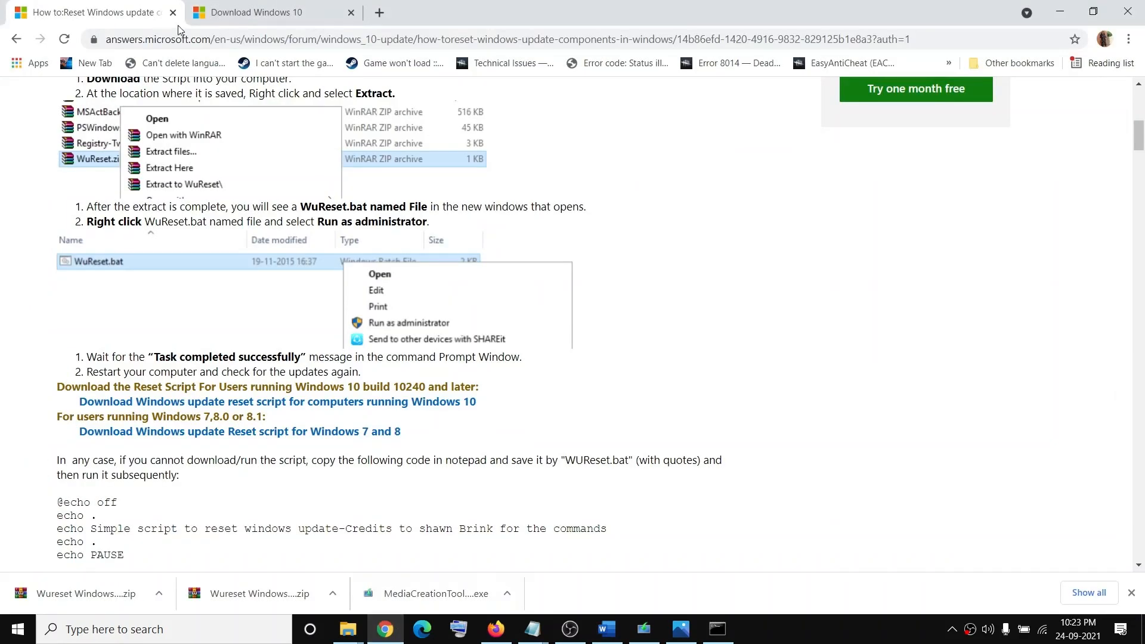
click(239, 12)
scroll(432, 351, up, 5)
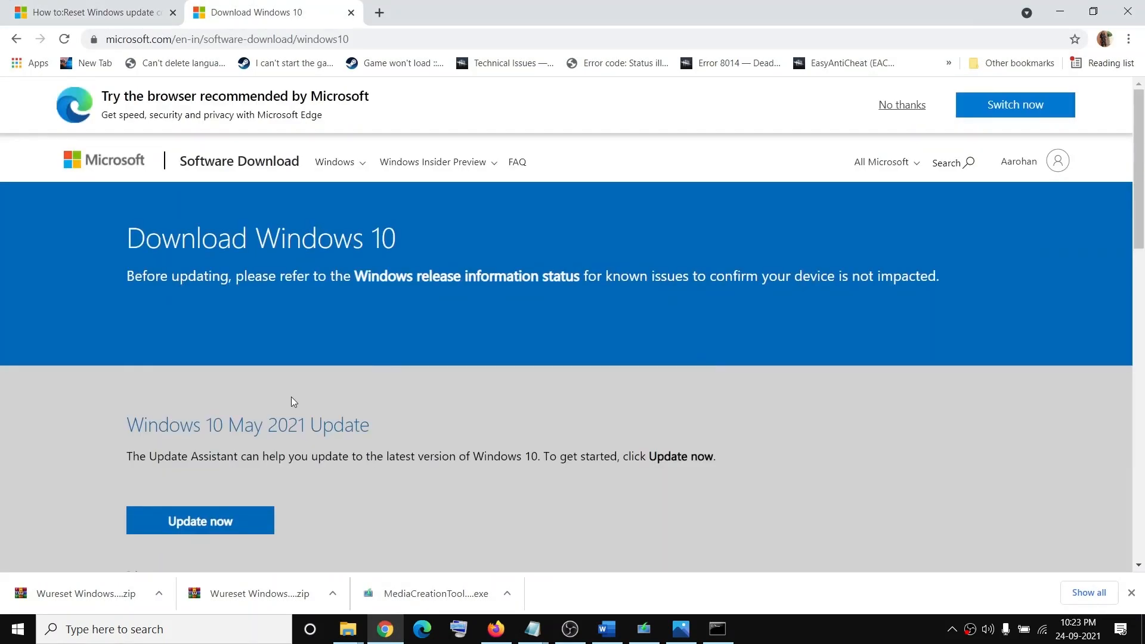
Step: Download the Update Assistant for the Windows 10 May 2021 Update
drag(172, 452, 292, 452)
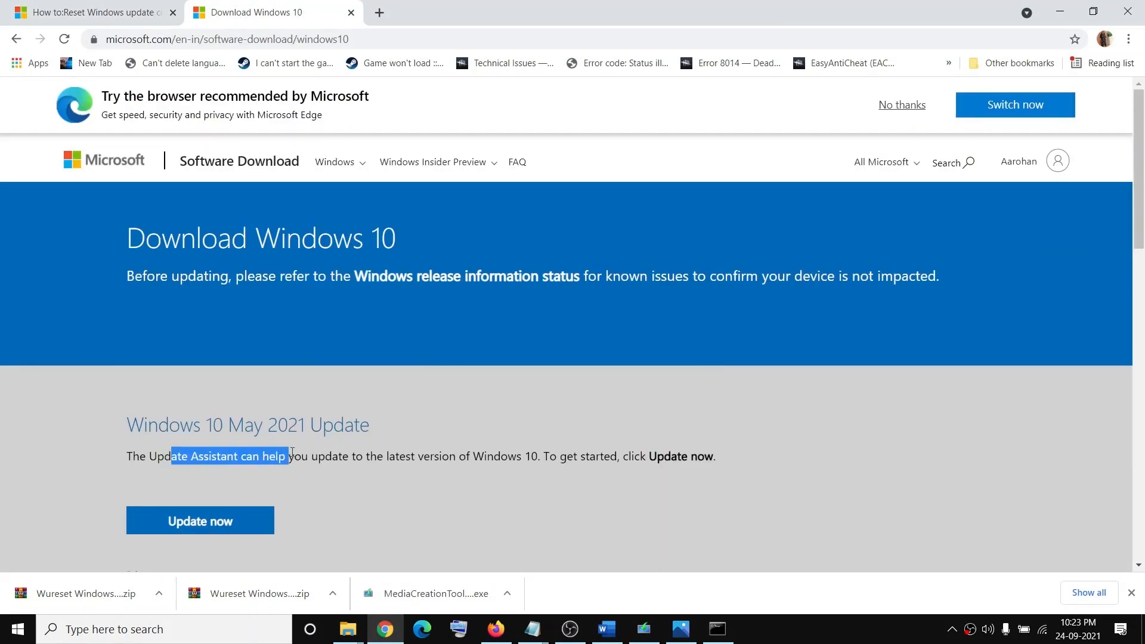
scroll(293, 454, down, 1)
click(215, 448)
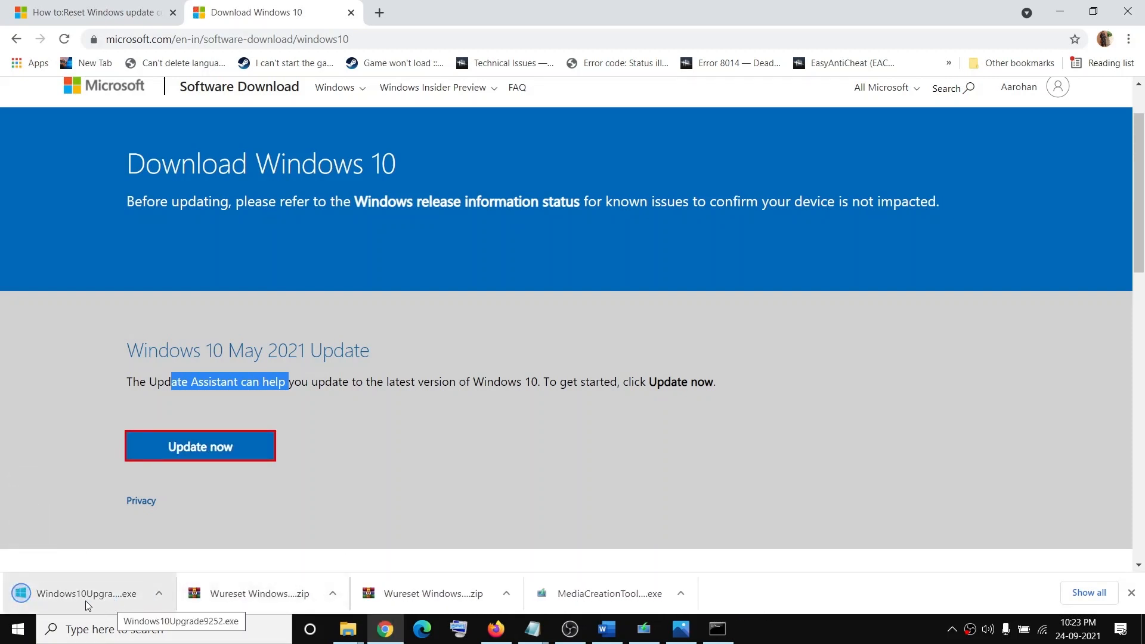
Step: Run the downloaded Windows10Upgrade9252.exe, allow it to make changes, and exit the Update Assistant
click(84, 600)
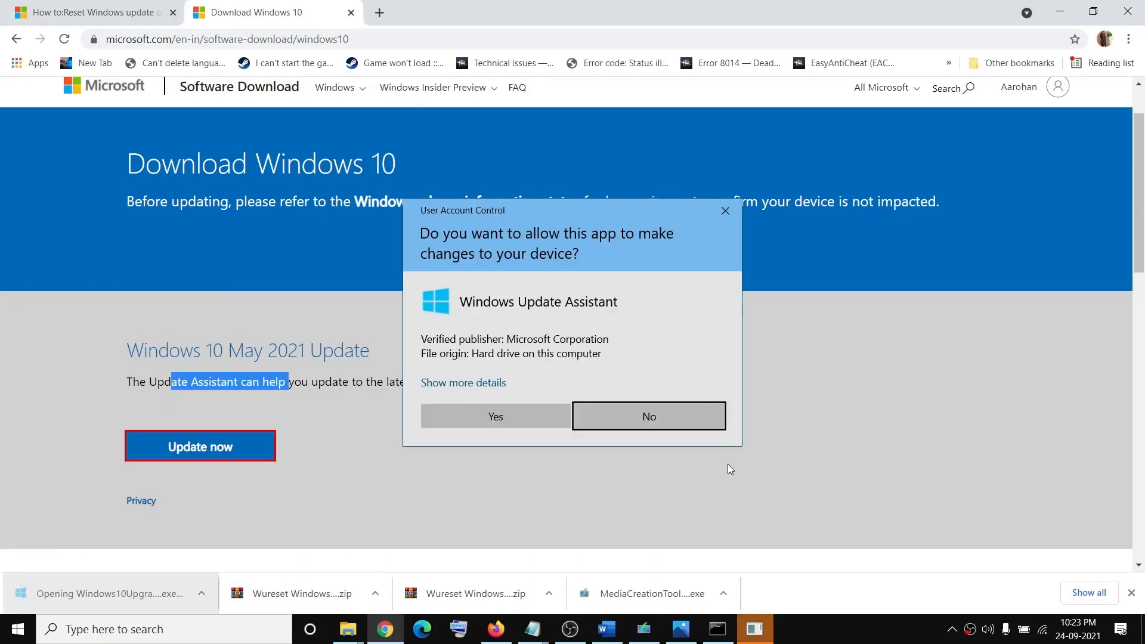
click(506, 418)
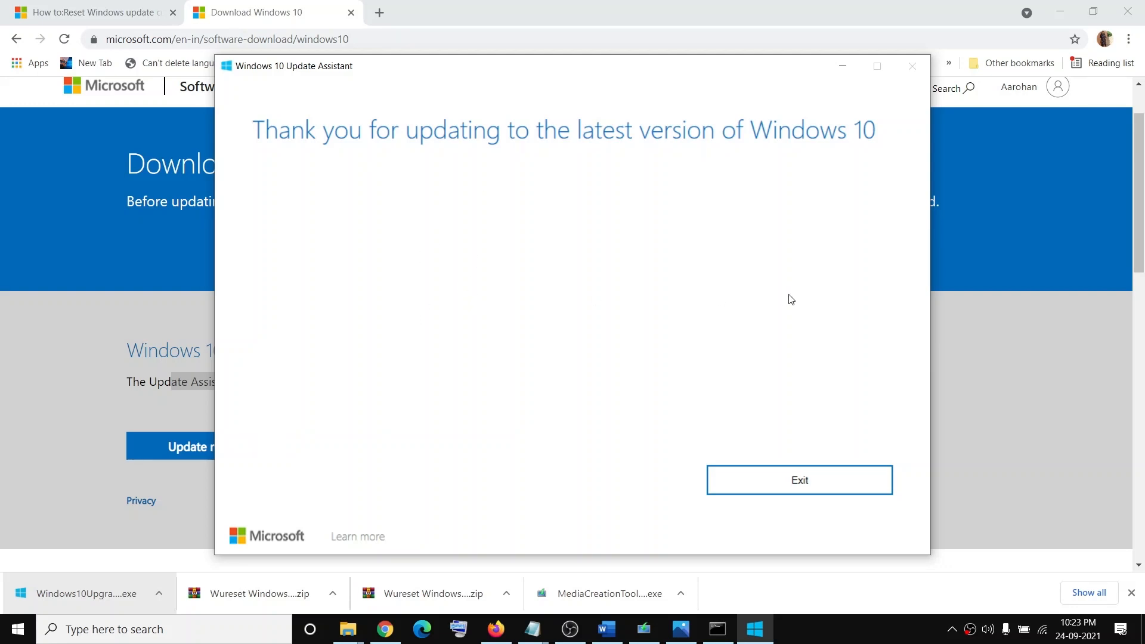
click(810, 487)
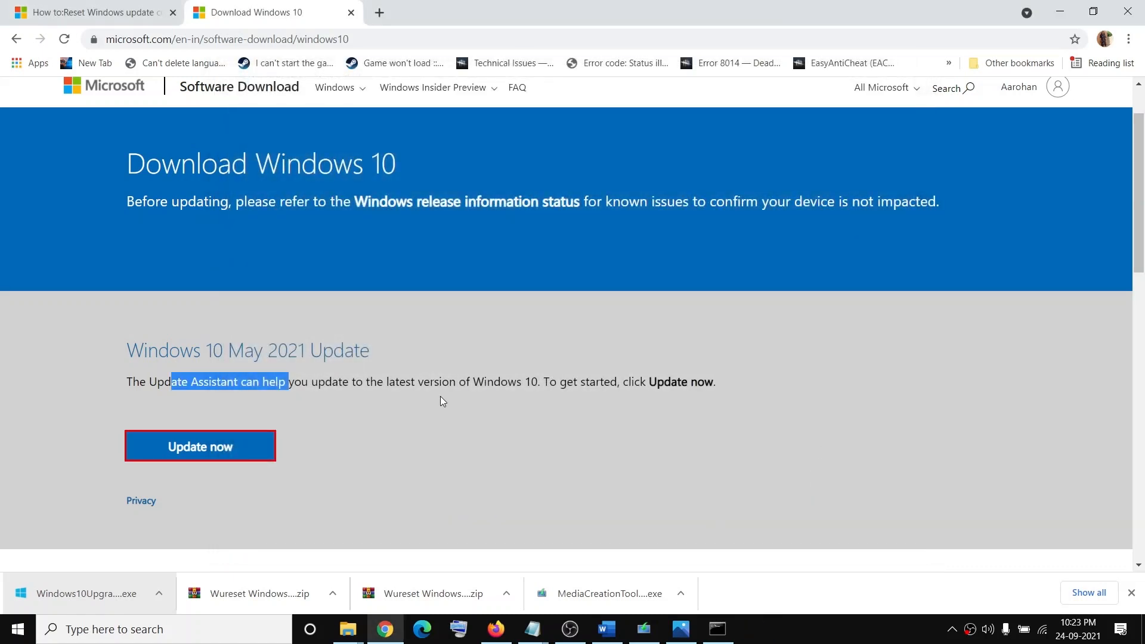
Step: Consult the page's media creation tool section, accept the licence terms in Windows 10 Setup and proceed with Upgrade this PC now
click(426, 380)
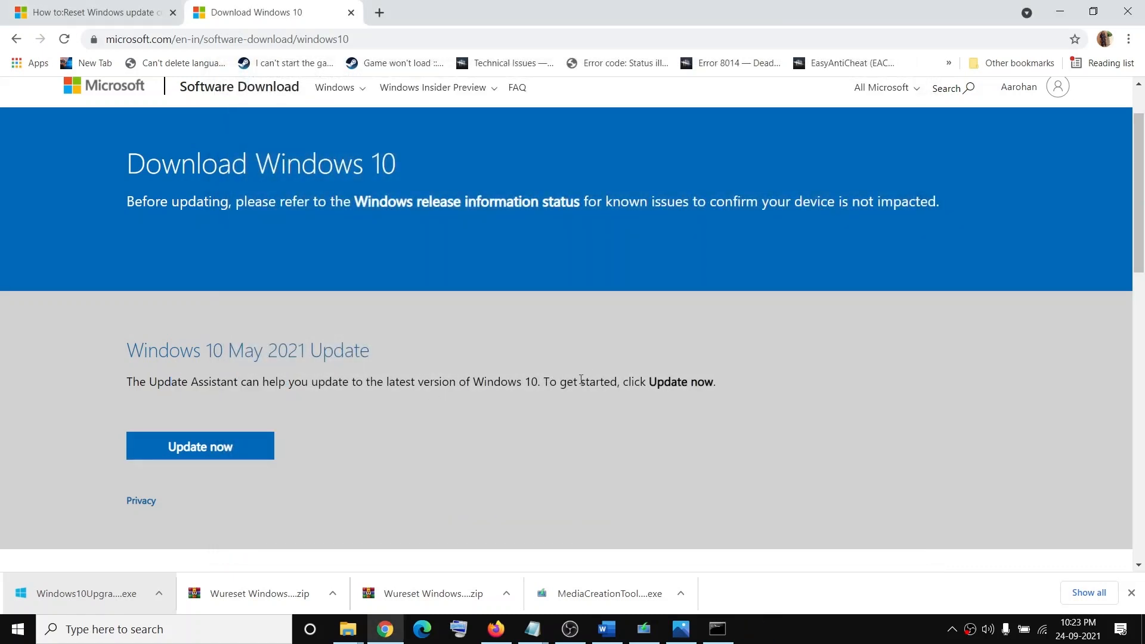
scroll(407, 385, down, 3)
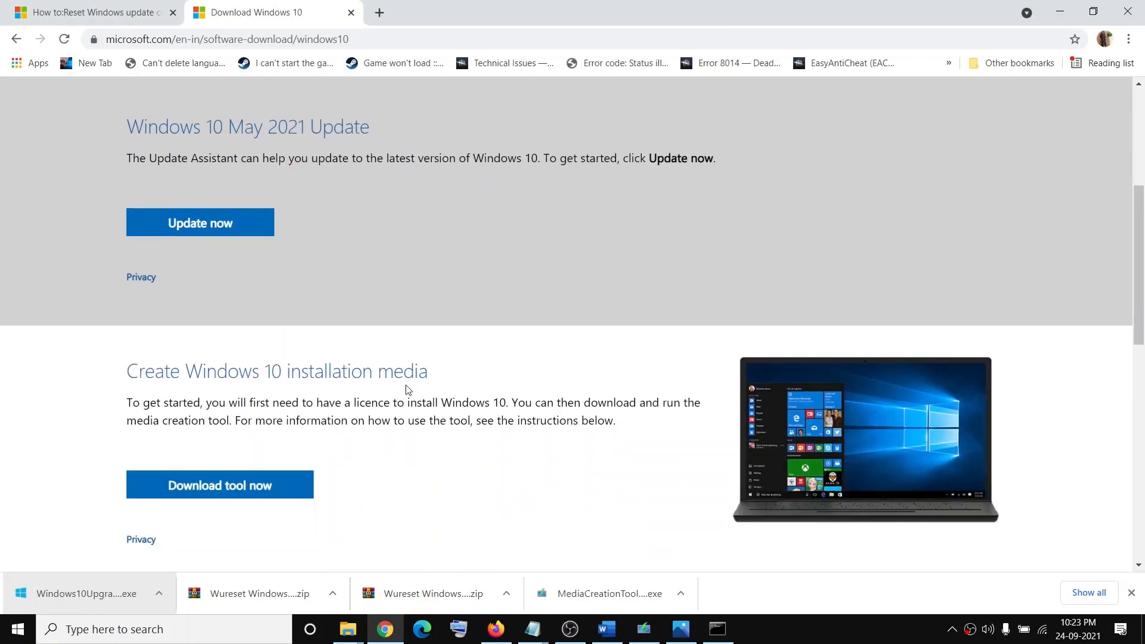
drag(137, 419, 220, 419)
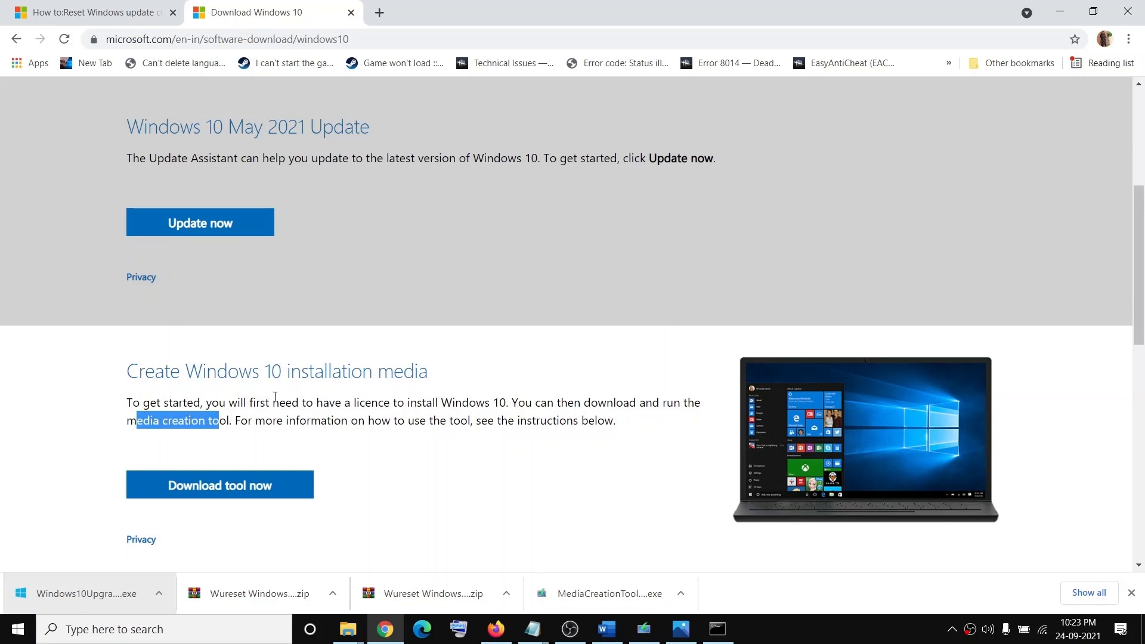
scroll(275, 397, down, 1)
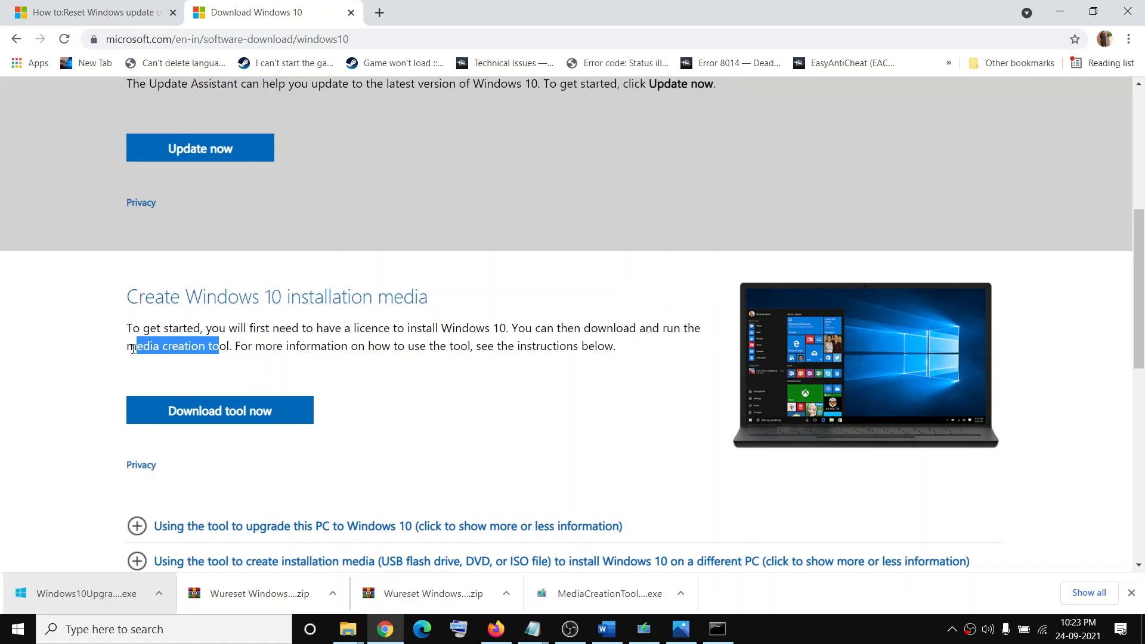
drag(136, 349, 208, 348)
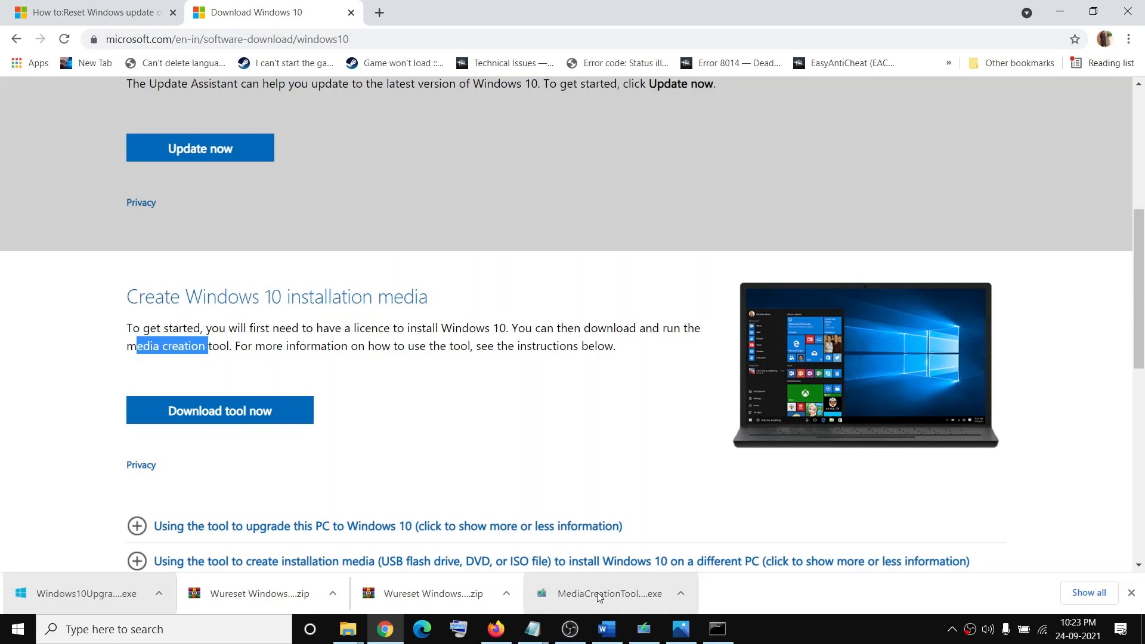
click(644, 629)
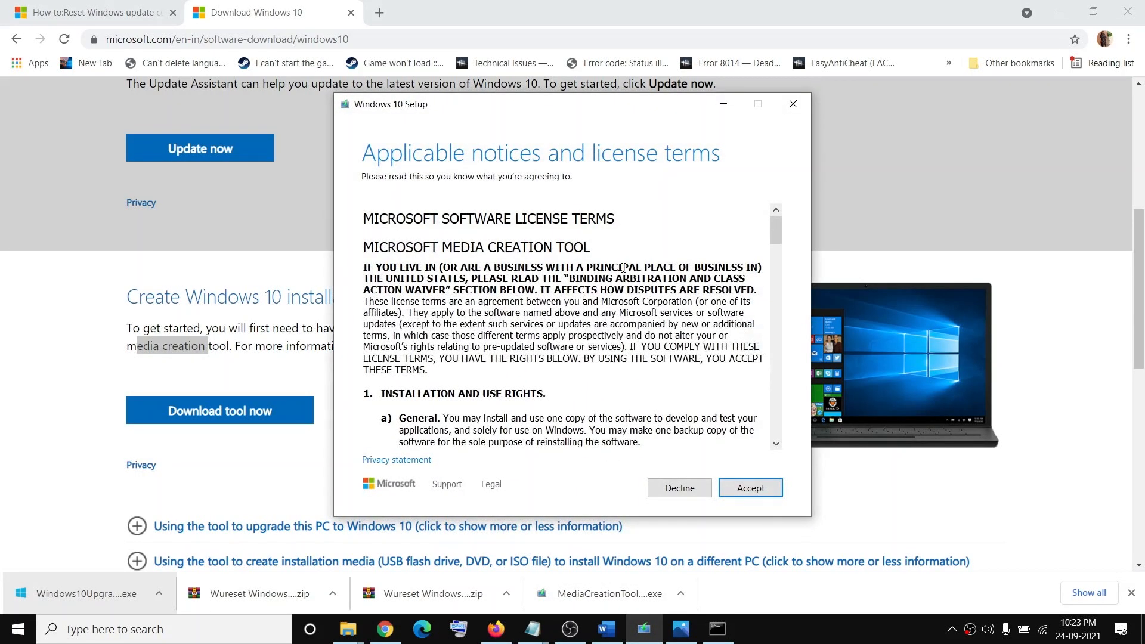
click(750, 490)
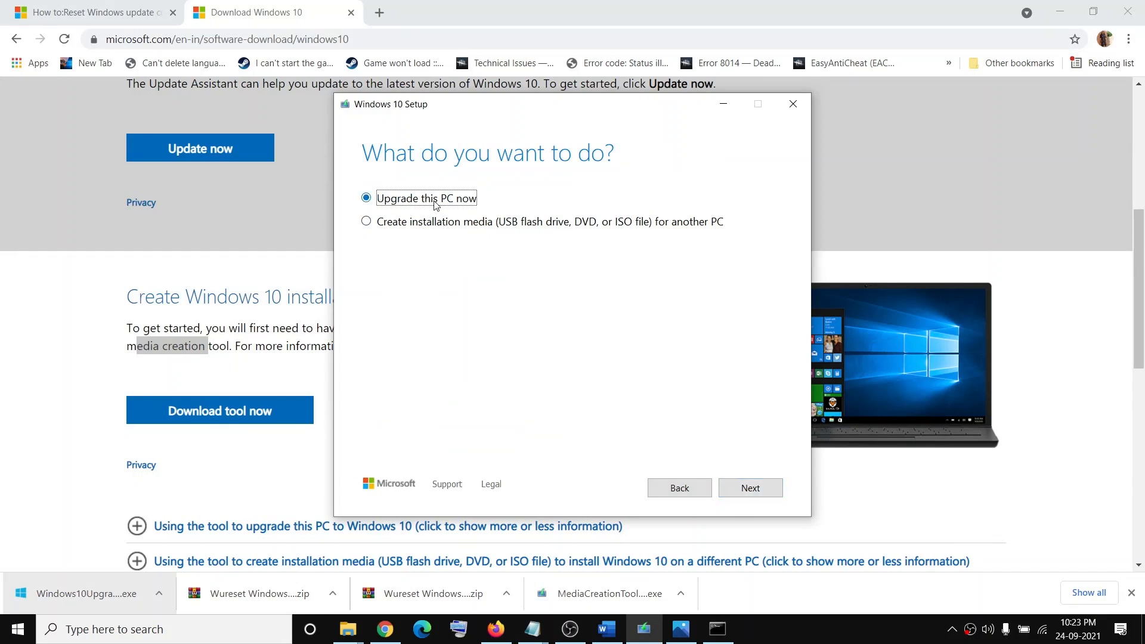
click(753, 489)
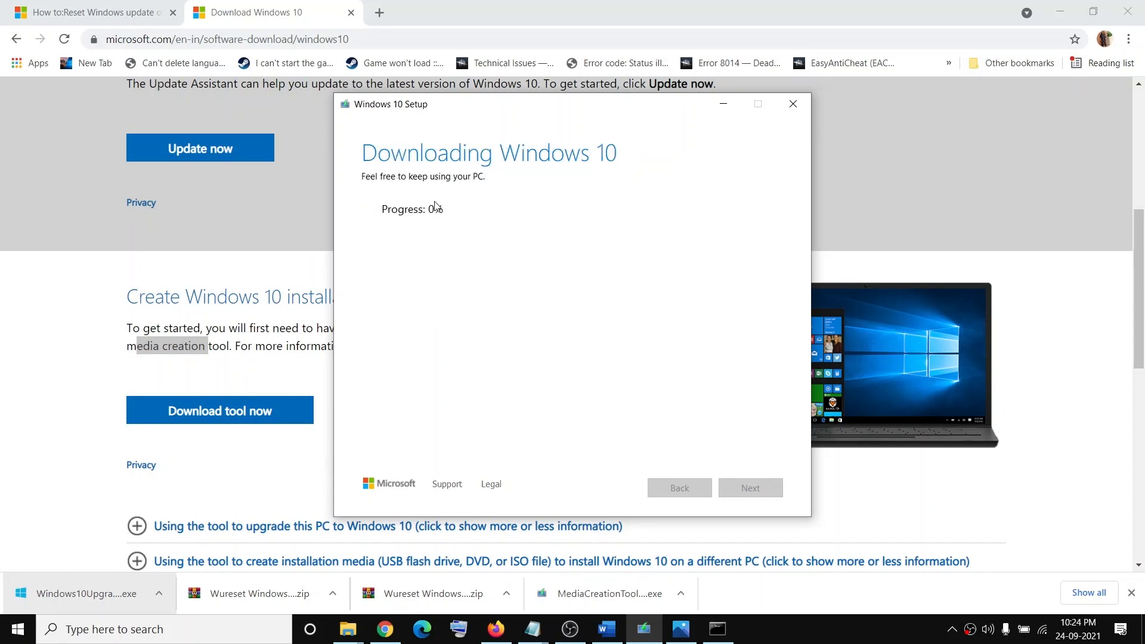
Step: Review the Ready to install example in the Word document and view the Windows Update error image in Photos
click(607, 630)
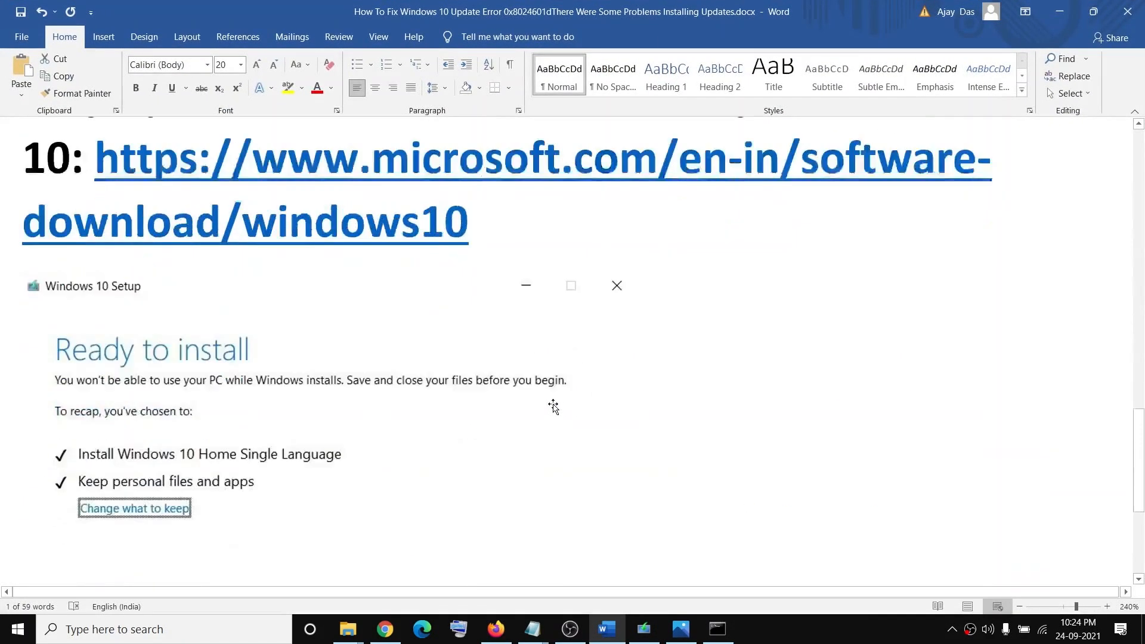
scroll(335, 319, down, 3)
scroll(310, 322, up, 3)
scroll(294, 327, down, 1)
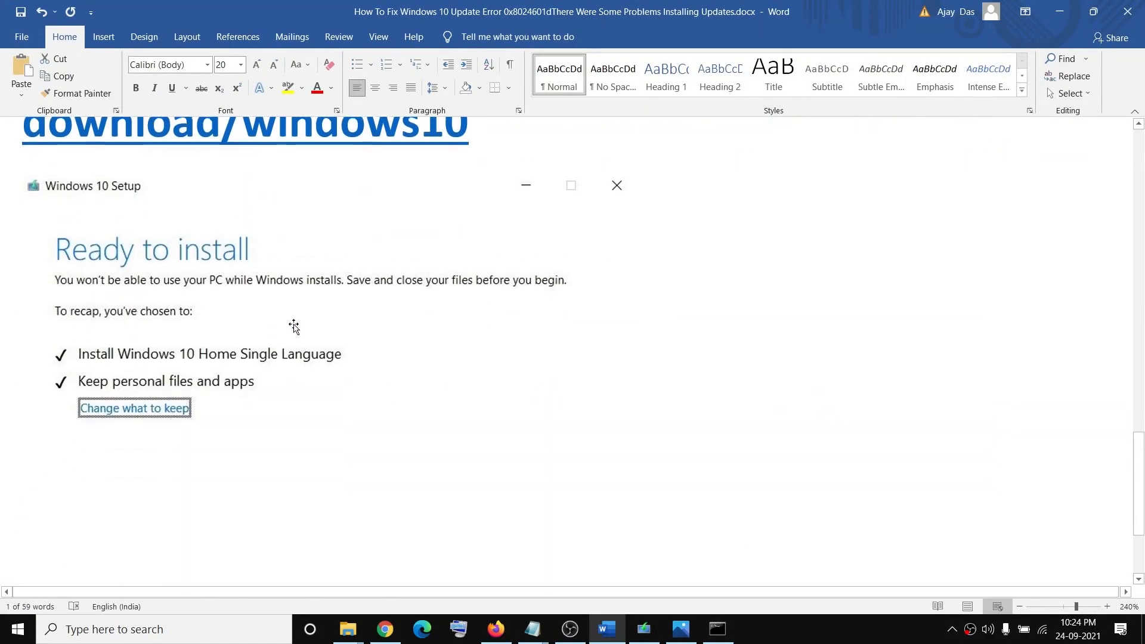
scroll(295, 327, down, 1)
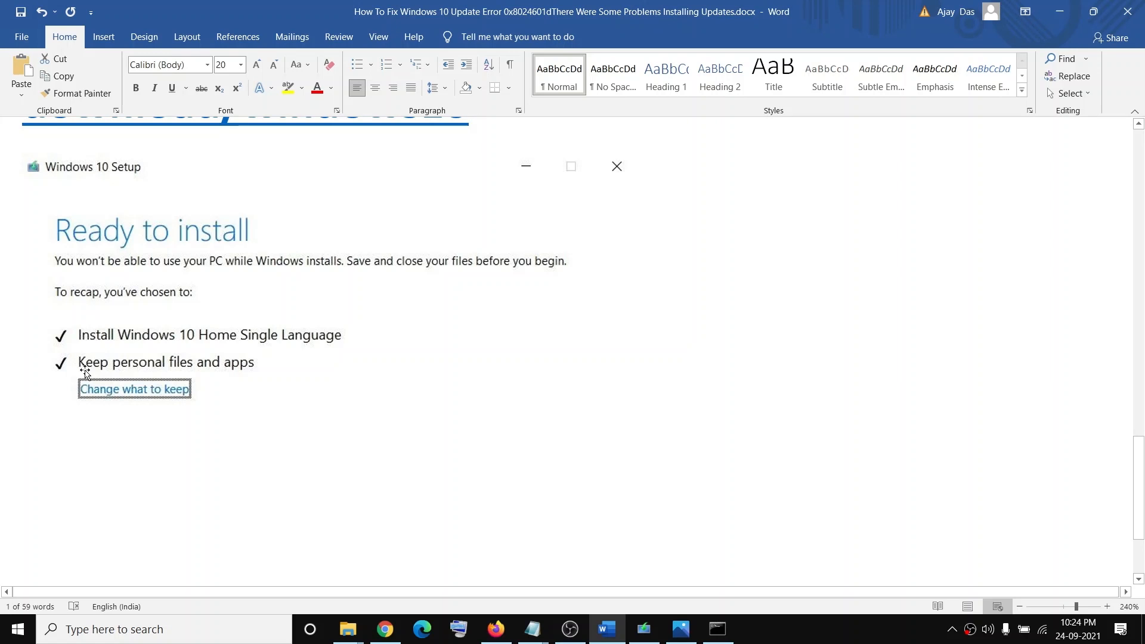
scroll(542, 367, down, 3)
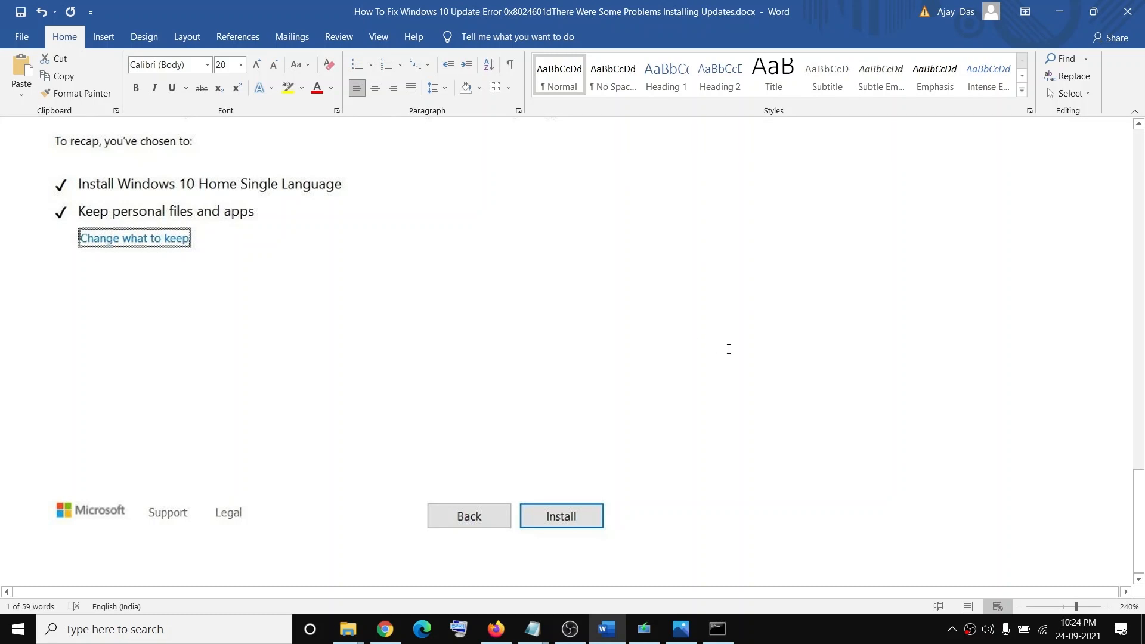
click(682, 629)
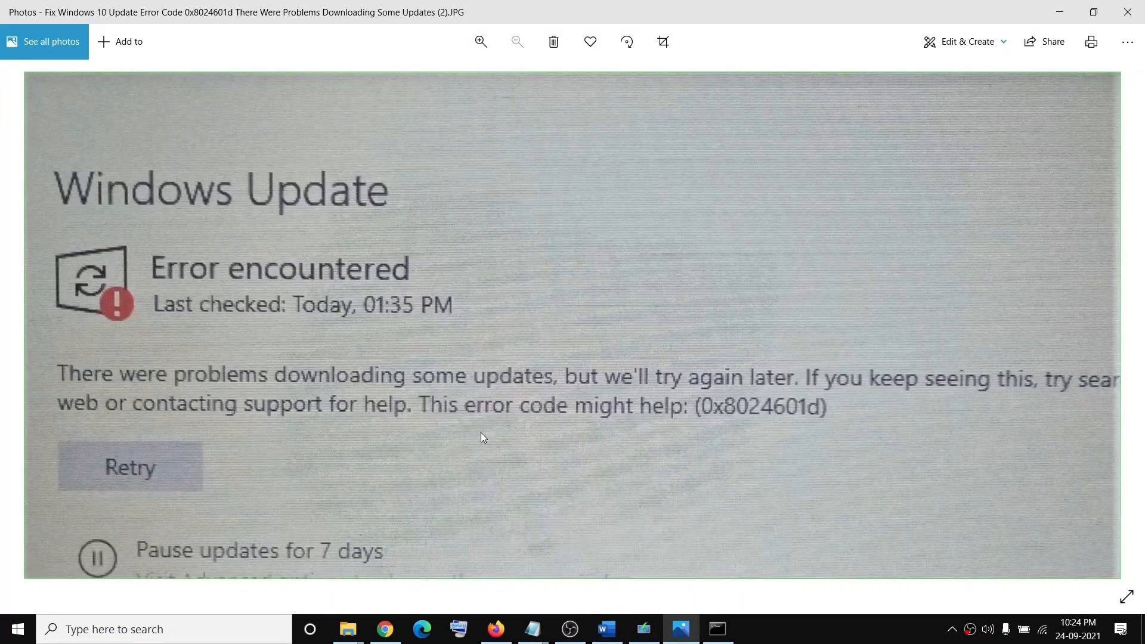